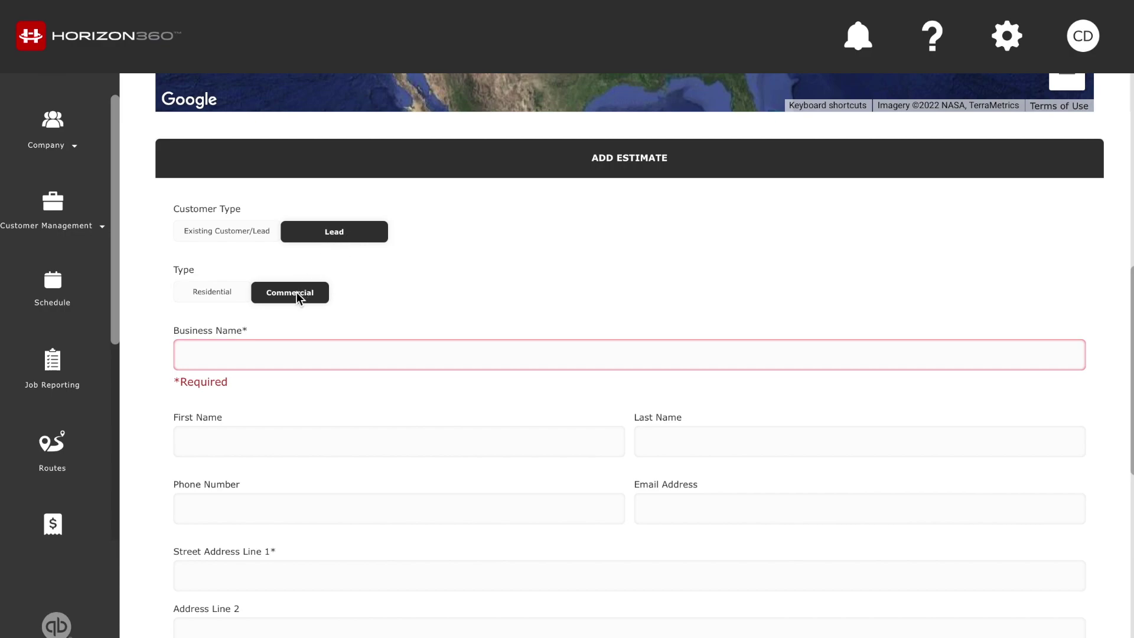
Enter 'MCN' as the business name and fill in the contact's name and phone number
{"action": "left_click", "coordinate": [251, 366]}
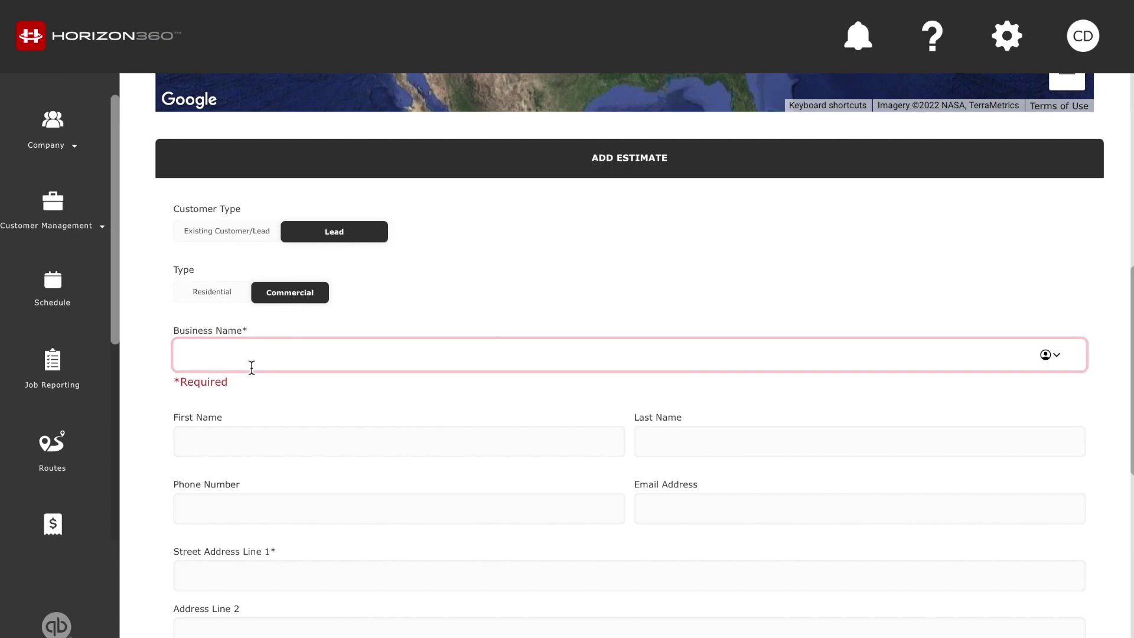
{"action": "type", "text": "MCN"}
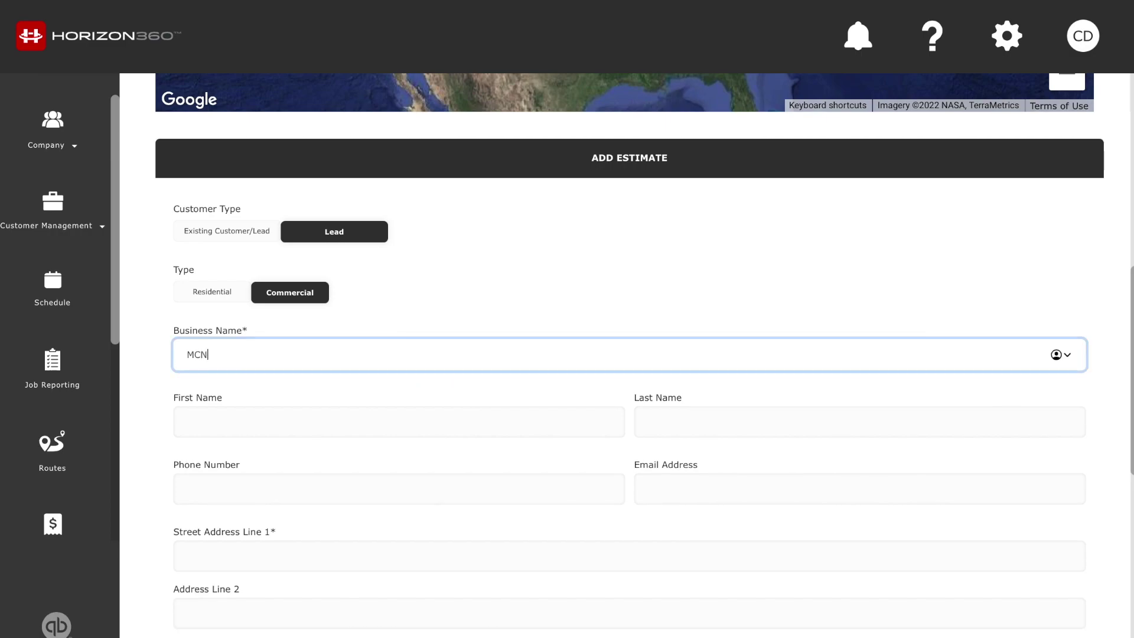
{"action": "key", "text": "Tab"}
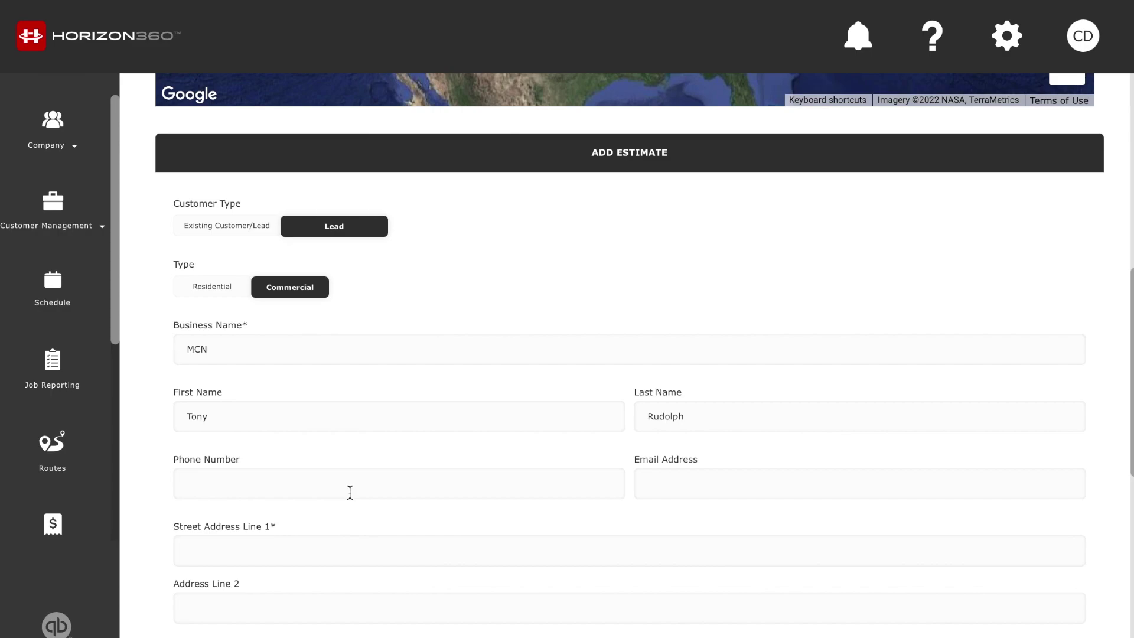
{"action": "scroll", "coordinate": [269, 539], "scroll_direction": "down", "scroll_amount": 3}
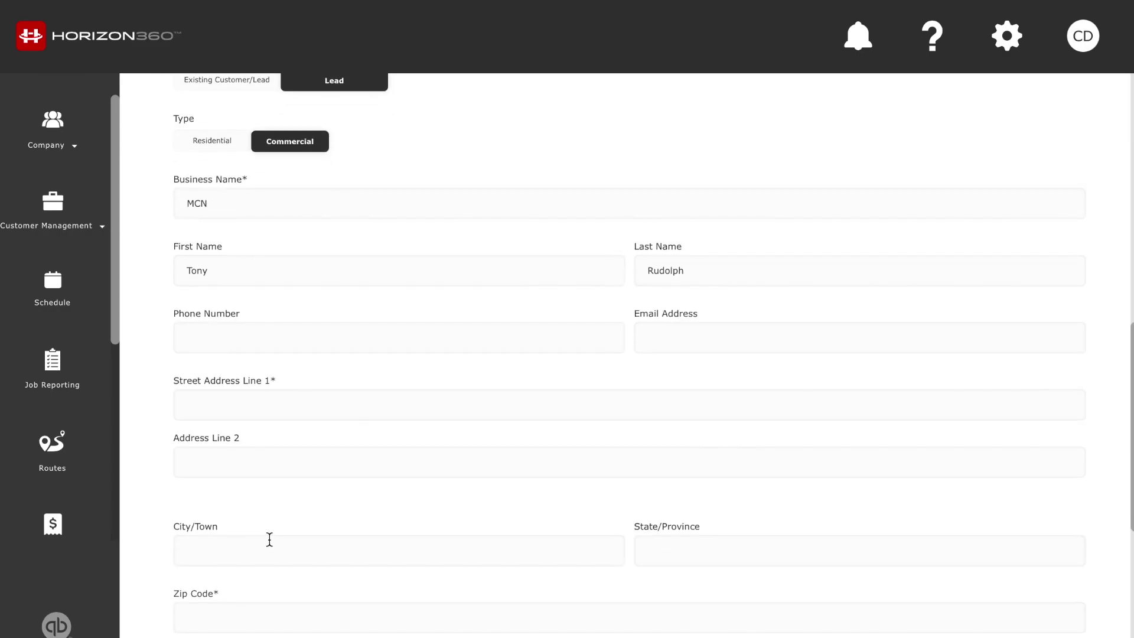
{"action": "scroll", "coordinate": [270, 539], "scroll_direction": "up", "scroll_amount": 1}
{"action": "scroll", "coordinate": [270, 539], "scroll_direction": "up", "scroll_amount": 3}
{"action": "scroll", "coordinate": [285, 505], "scroll_direction": "down", "scroll_amount": 1}
{"action": "left_click", "coordinate": [292, 493]}
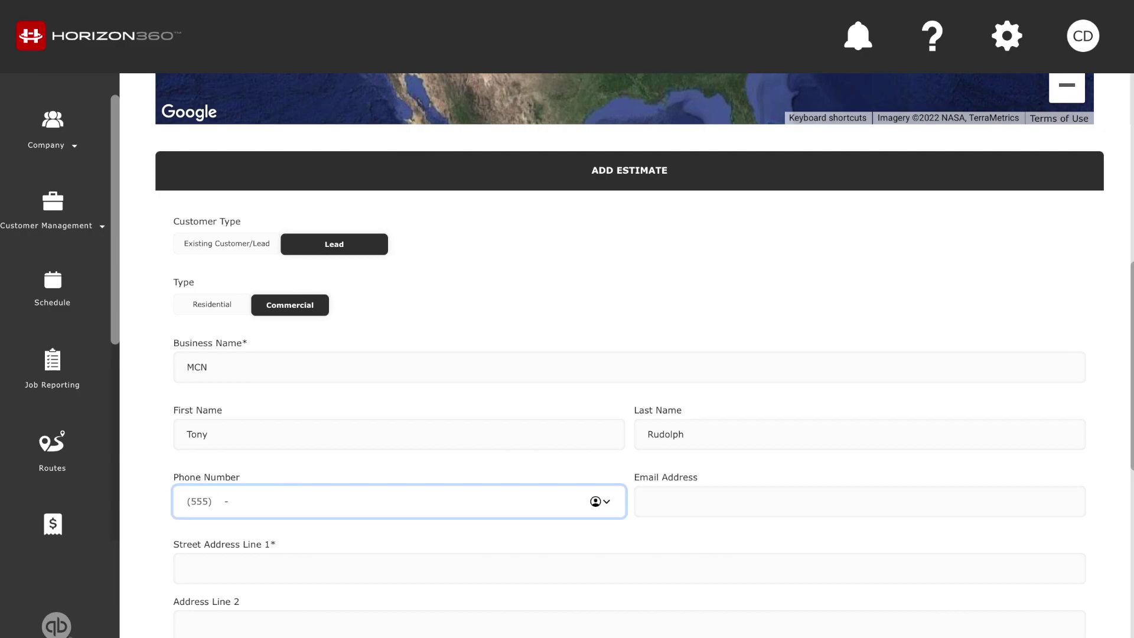
Fill in the contact's e-mail and street address, accept the address suggestion, and save the lead
{"action": "left_click", "coordinate": [827, 501]}
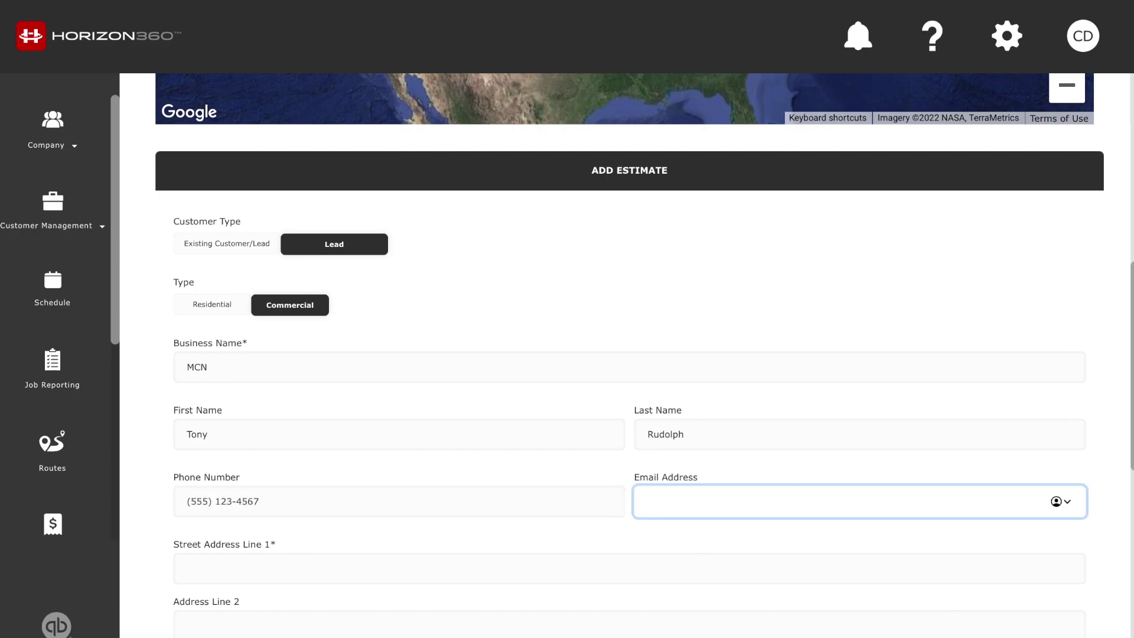
{"action": "scroll", "coordinate": [630, 349], "scroll_direction": "down", "scroll_amount": 3}
{"action": "left_click", "coordinate": [303, 368]}
{"action": "type", "text": "Ro"}
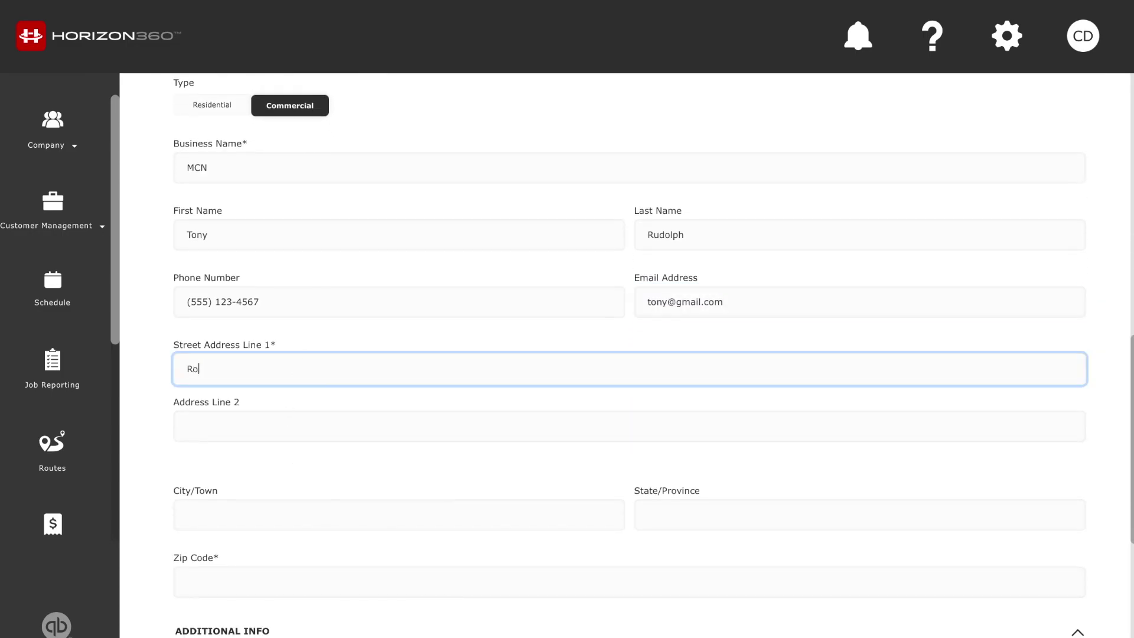
{"action": "type", "text": "we Parkway"}
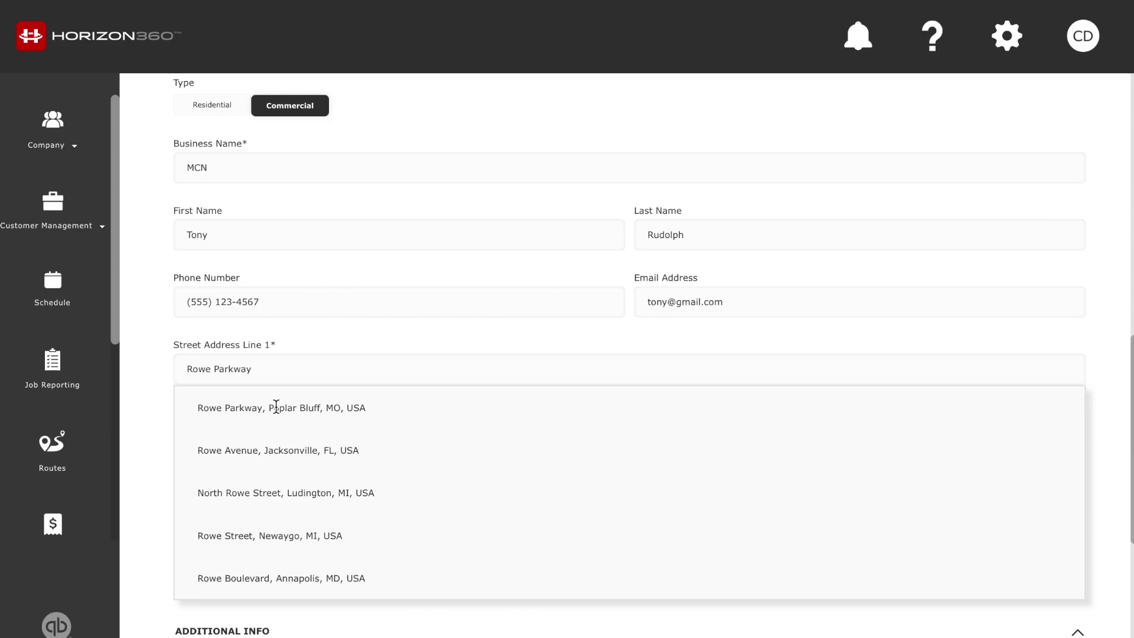
{"action": "left_click", "coordinate": [275, 407]}
{"action": "scroll", "coordinate": [726, 561], "scroll_direction": "down", "scroll_amount": 4}
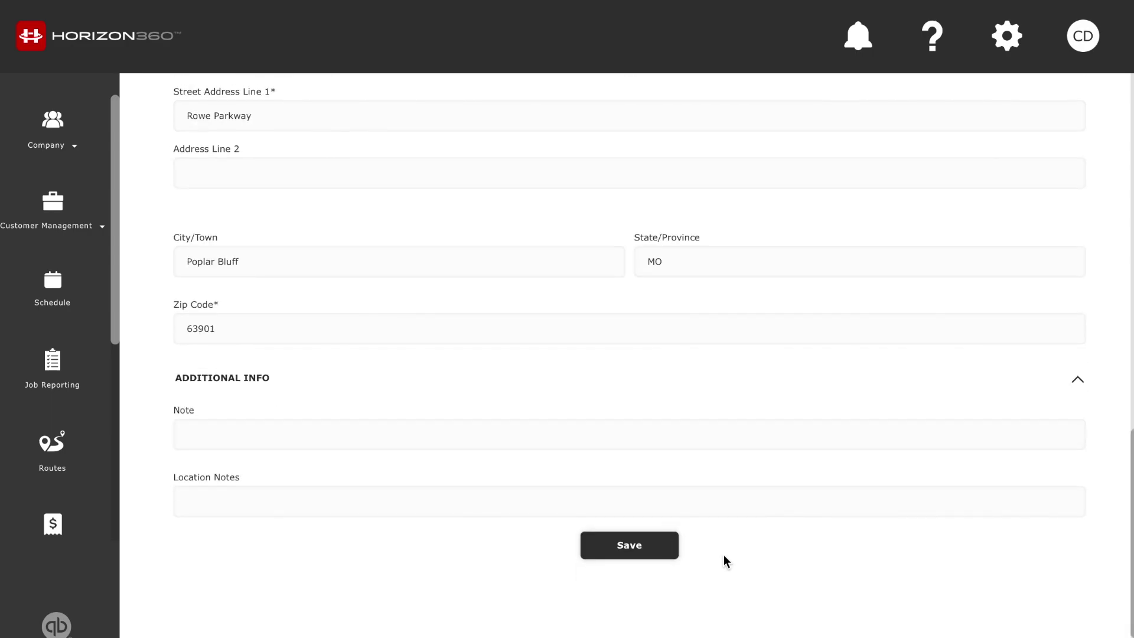
{"action": "left_click", "coordinate": [647, 551]}
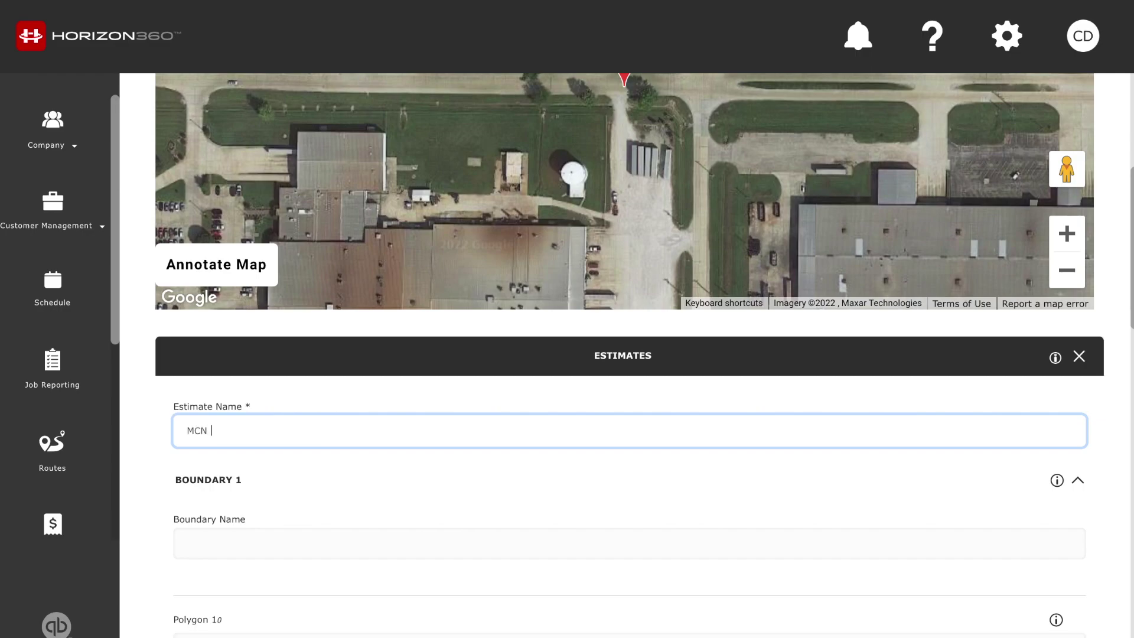
Pan the satellite map to show the grassy lot beside the location pin
{"action": "scroll", "coordinate": [139, 318], "scroll_direction": "up", "scroll_amount": 5}
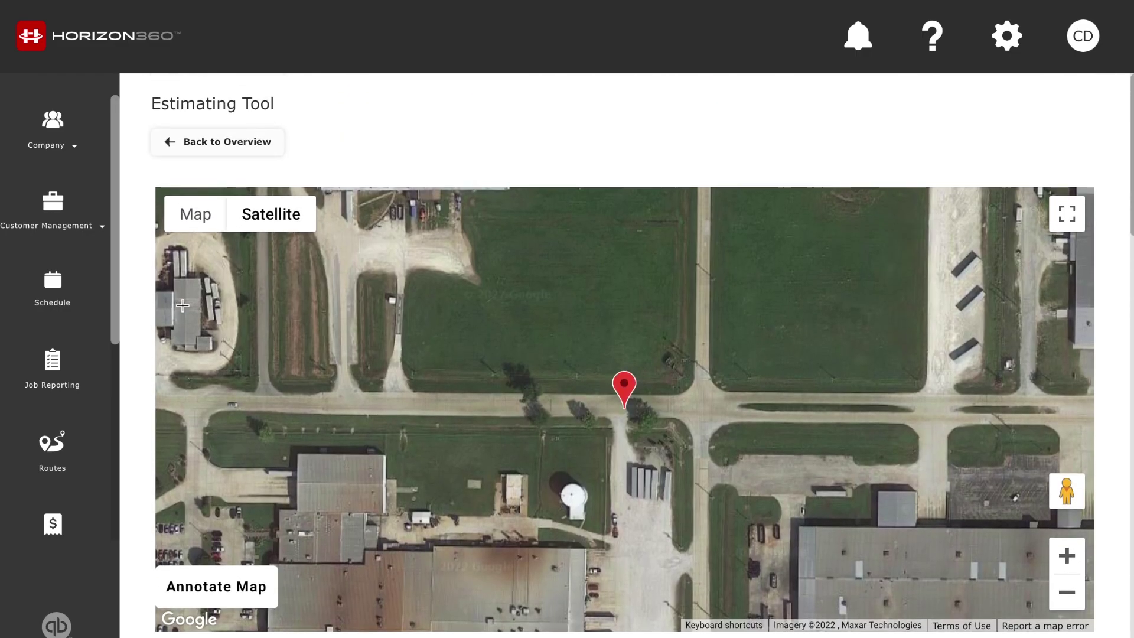
{"action": "left_click_drag", "start_coordinate": [584, 265], "coordinate": [541, 430]}
{"action": "left_click_drag", "start_coordinate": [561, 357], "coordinate": [608, 629]}
{"action": "left_click_drag", "start_coordinate": [593, 586], "coordinate": [638, 376]}
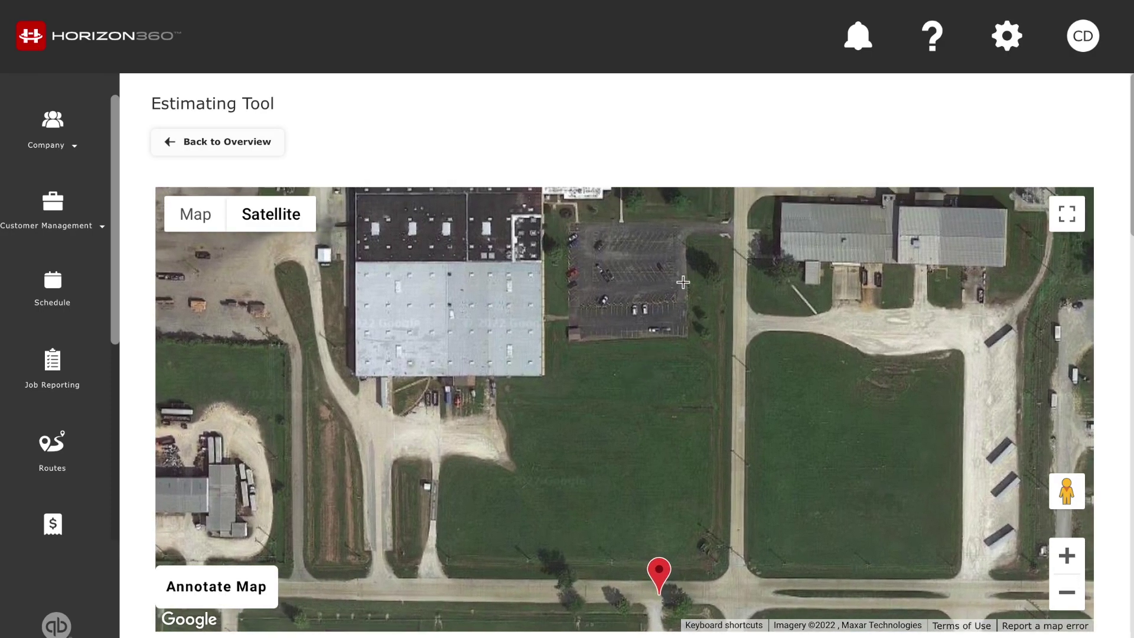
Outline the lot along its east, south and west edges up to the gravel area
{"action": "left_click", "coordinate": [691, 231]}
{"action": "left_click", "coordinate": [734, 232]}
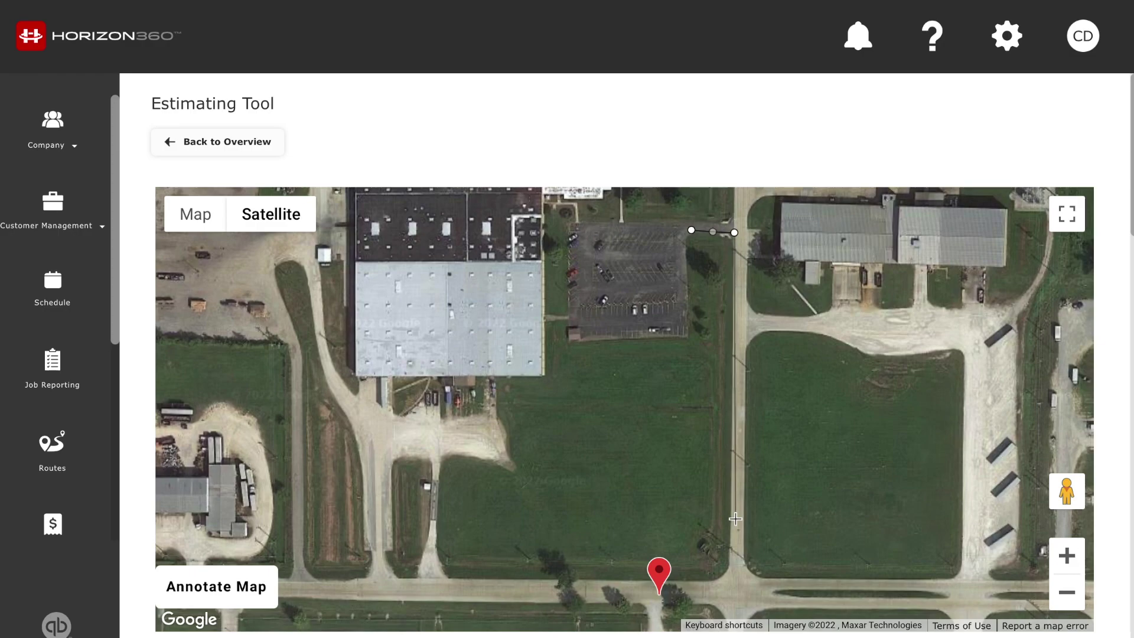
{"action": "left_click", "coordinate": [729, 569]}
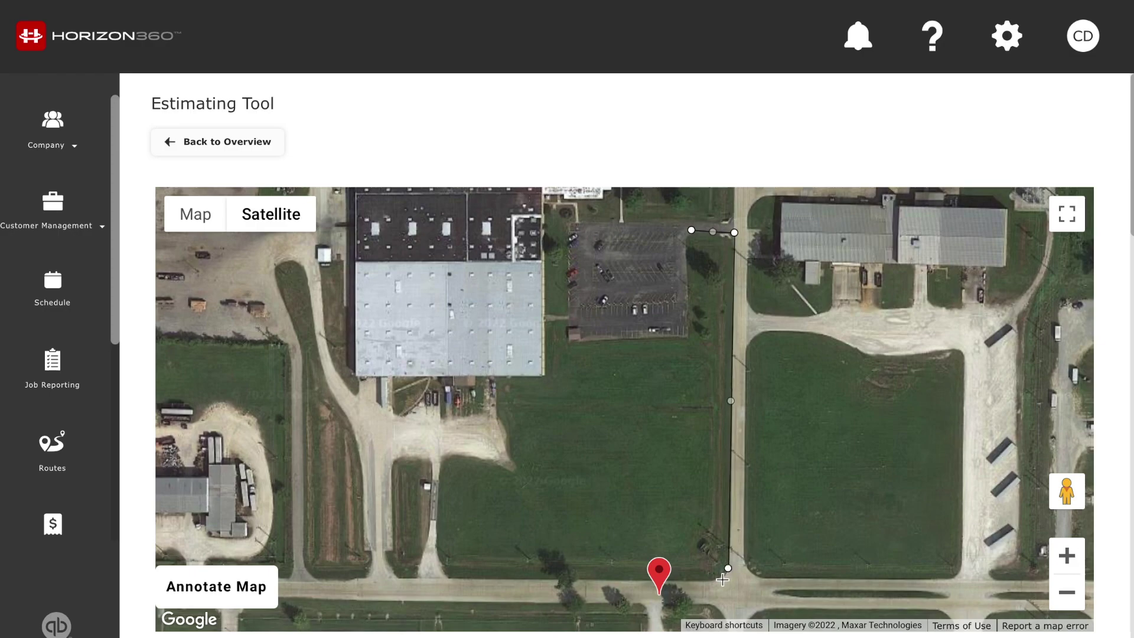
{"action": "left_click", "coordinate": [717, 578]}
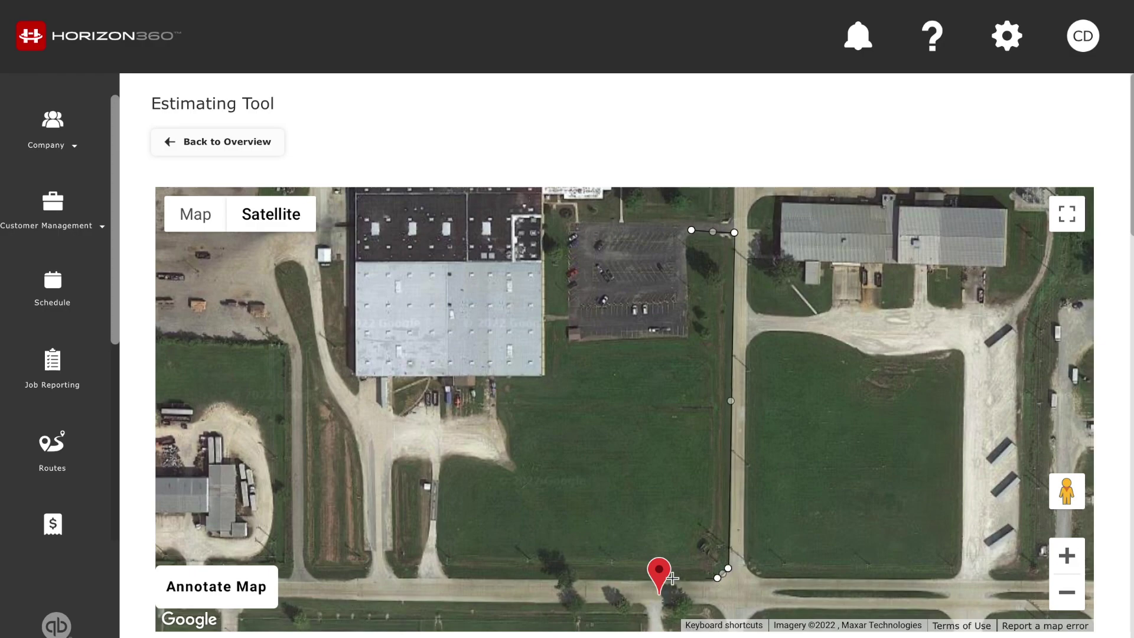
{"action": "left_click", "coordinate": [450, 577]}
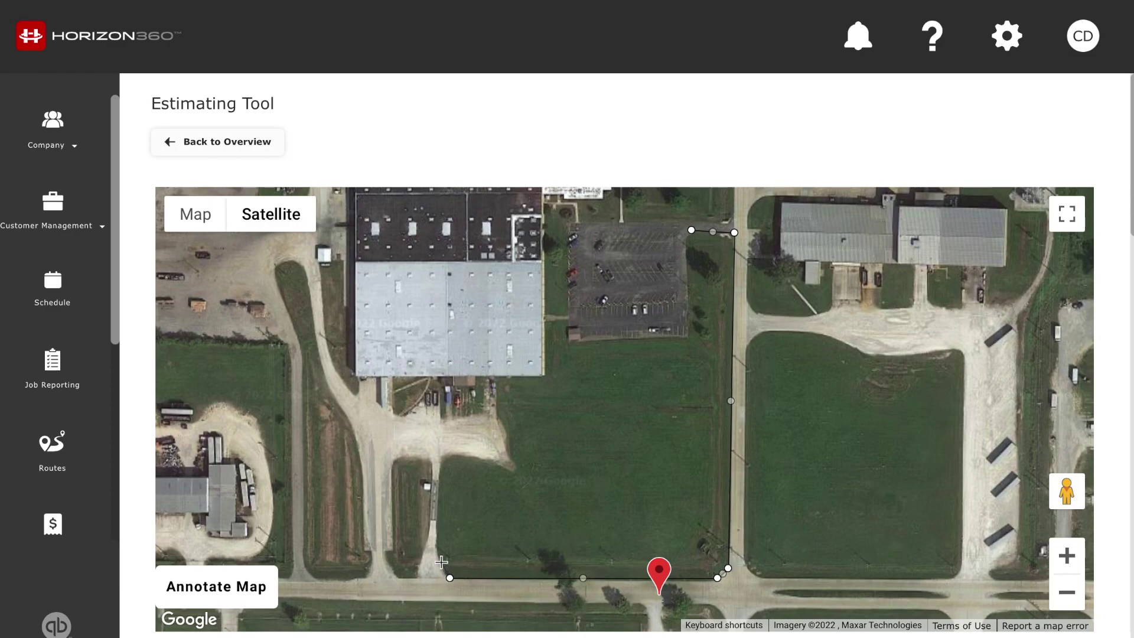
{"action": "left_click", "coordinate": [440, 558]}
{"action": "left_click", "coordinate": [437, 543]}
{"action": "left_click", "coordinate": [442, 457]}
{"action": "left_click", "coordinate": [511, 470]}
{"action": "left_click", "coordinate": [515, 458]}
{"action": "left_click", "coordinate": [503, 428]}
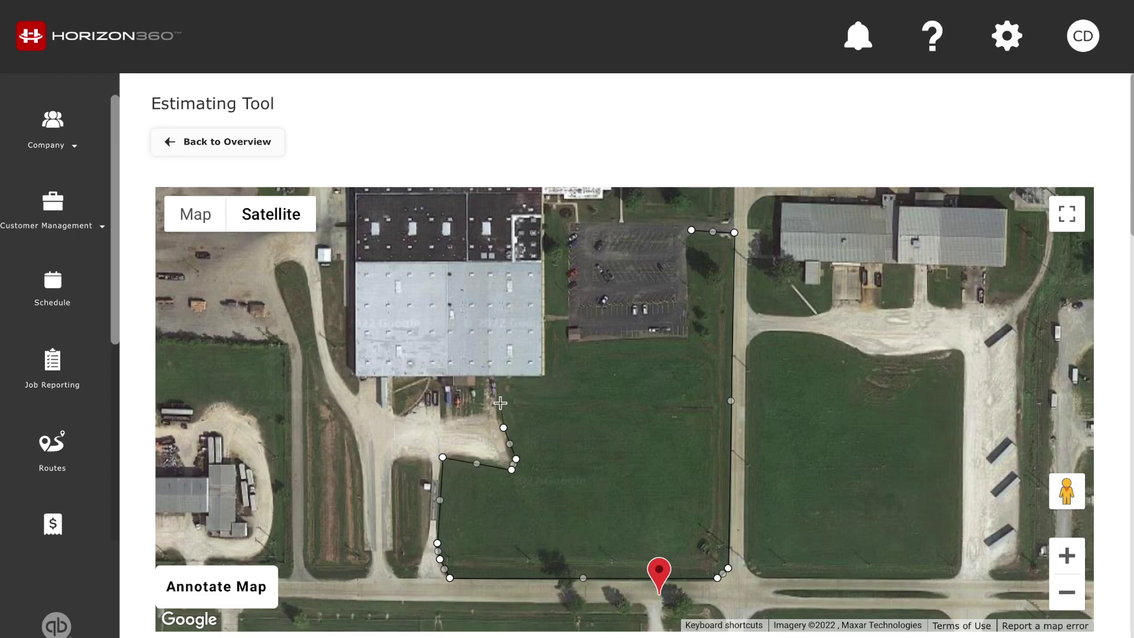
Continue the outline around the building and parking lot, closing it at the start point
{"action": "left_click", "coordinate": [496, 400]}
{"action": "left_click", "coordinate": [498, 378]}
{"action": "left_click", "coordinate": [544, 378]}
{"action": "left_click", "coordinate": [545, 204]}
{"action": "left_click", "coordinate": [567, 205]}
{"action": "left_click", "coordinate": [567, 342]}
{"action": "left_click", "coordinate": [689, 336]}
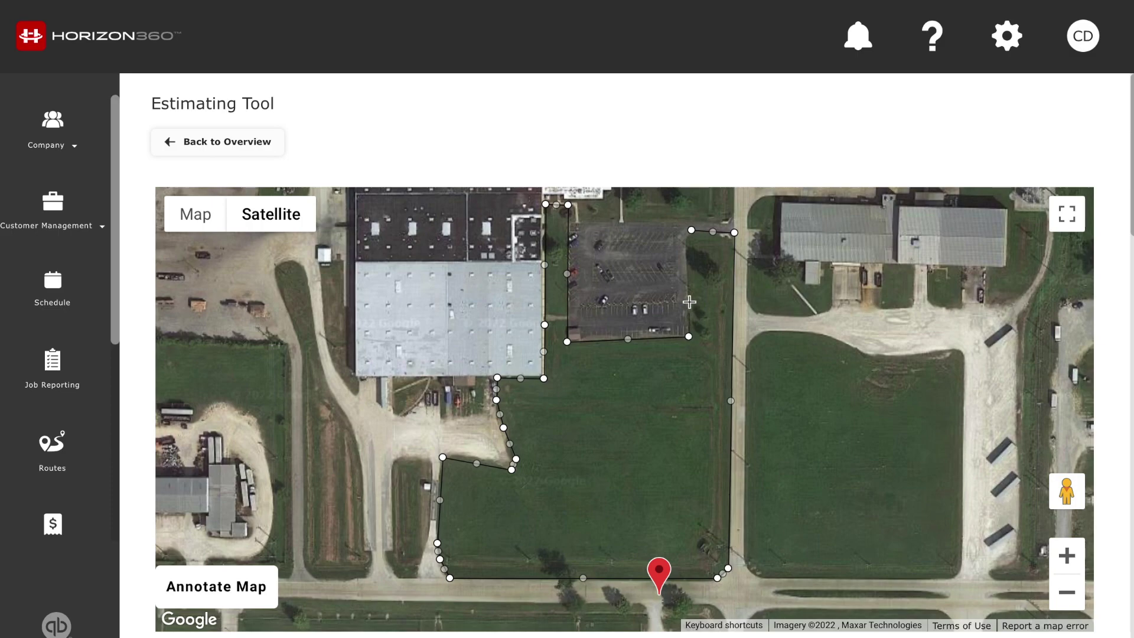
{"action": "left_click", "coordinate": [689, 277]}
{"action": "left_click", "coordinate": [688, 239]}
{"action": "left_click", "coordinate": [692, 235]}
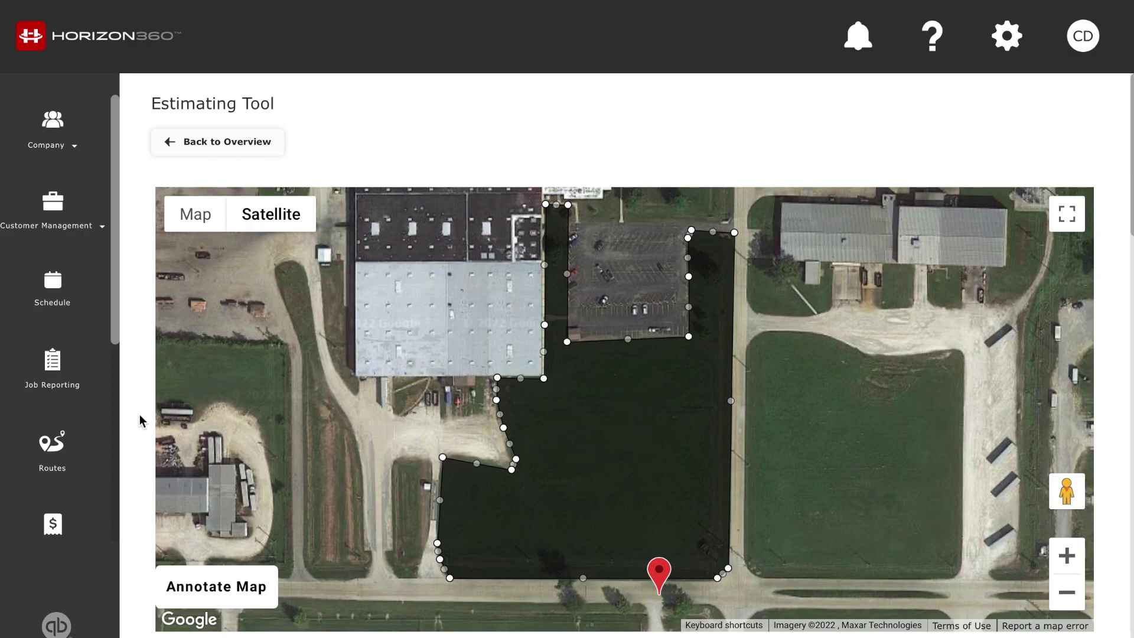
Name both the boundary and Polygon 1 'Parking Lot', measuring 208,110.15 sq.ft
{"action": "scroll", "coordinate": [139, 418], "scroll_direction": "down", "scroll_amount": 5}
{"action": "scroll", "coordinate": [140, 415], "scroll_direction": "down", "scroll_amount": 5}
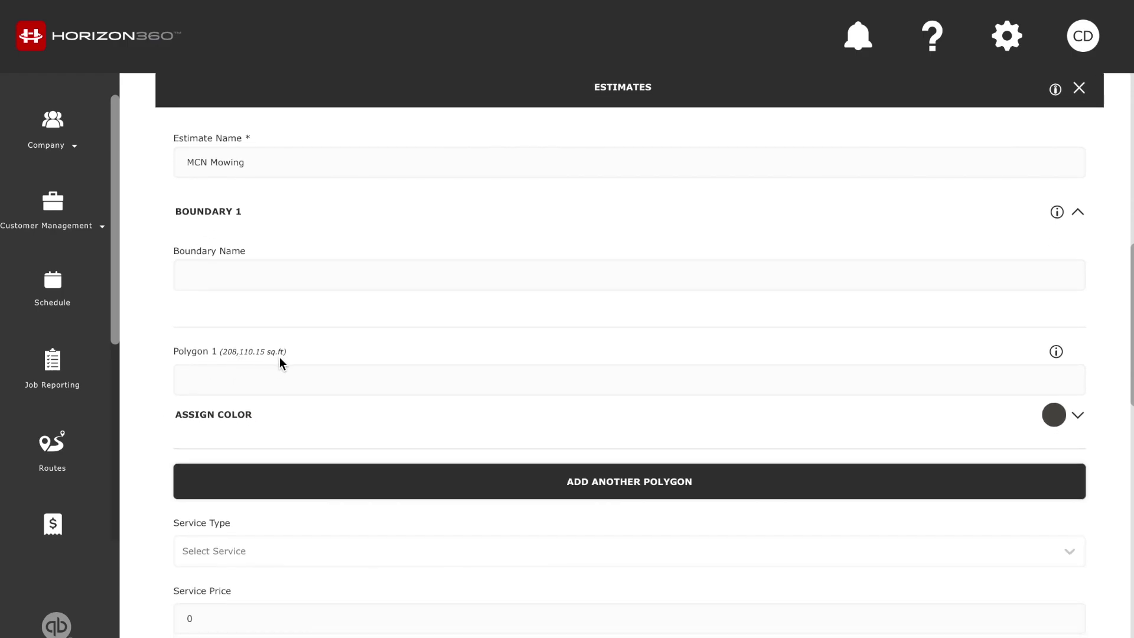
{"action": "left_click", "coordinate": [235, 278]}
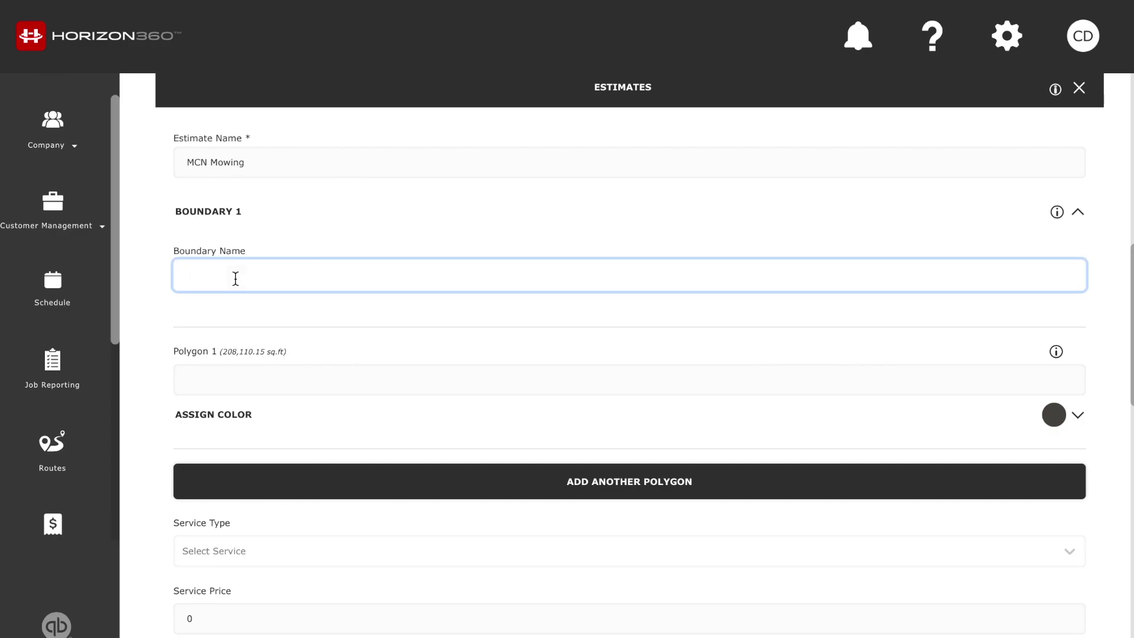
{"action": "type", "text": "Parking Lot"}
{"action": "left_click", "coordinate": [187, 379]}
{"action": "type", "text": "Parking Lot"}
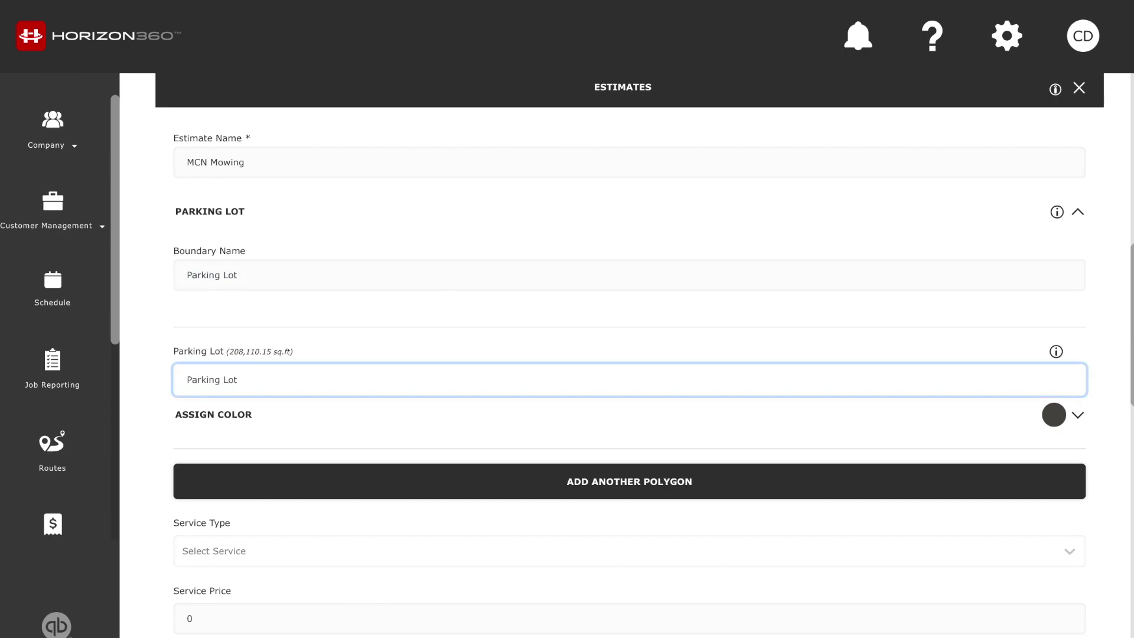
{"action": "left_click", "coordinate": [152, 306]}
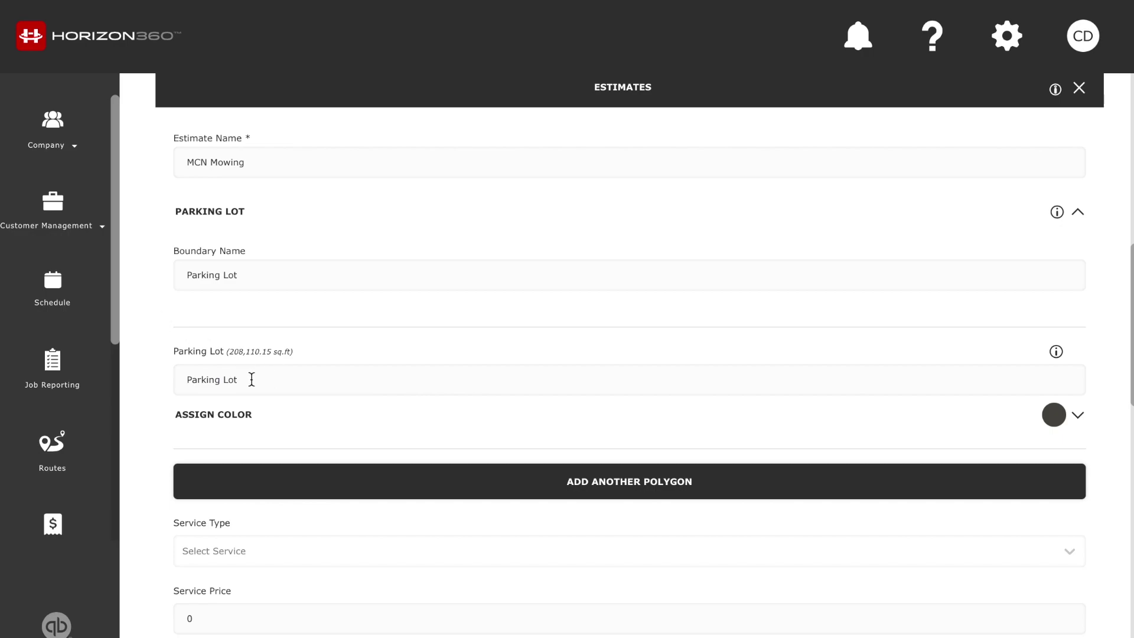
{"action": "scroll", "coordinate": [146, 323], "scroll_direction": "down", "scroll_amount": 2}
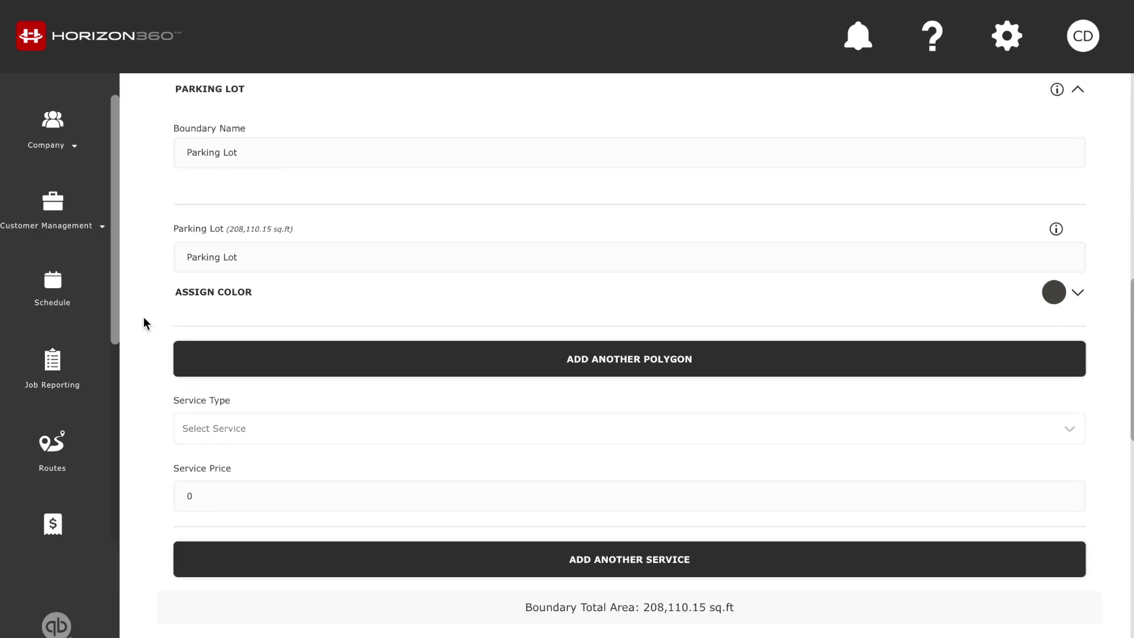
{"action": "scroll", "coordinate": [146, 323], "scroll_direction": "up", "scroll_amount": 9}
{"action": "scroll", "coordinate": [145, 323], "scroll_direction": "up", "scroll_amount": 2}
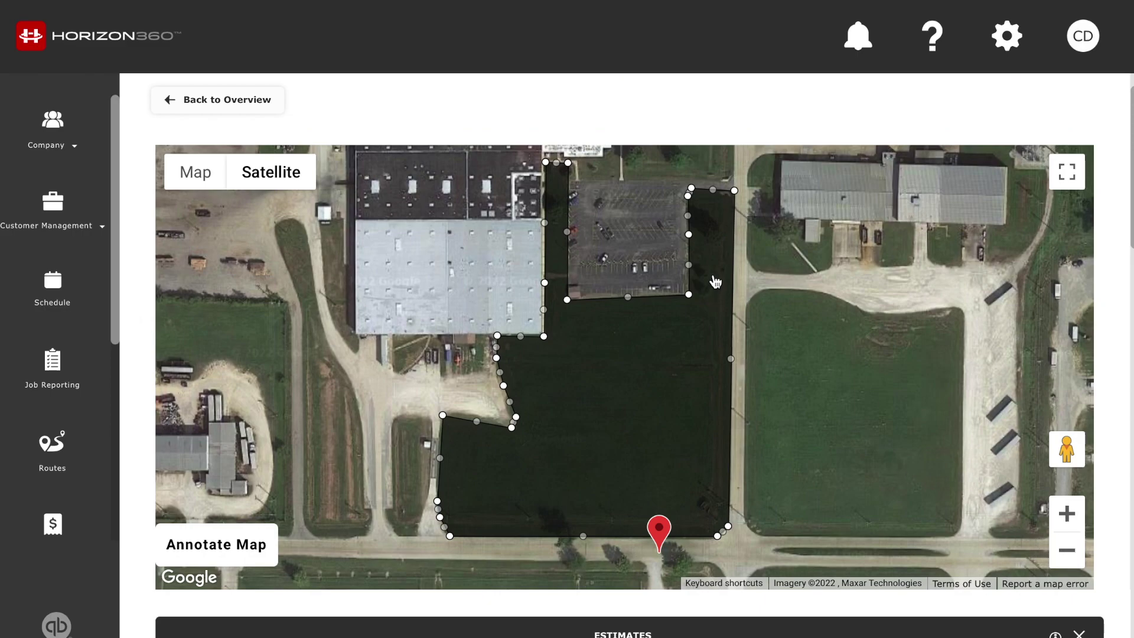
Pan north and zoom the map out one level to recentre the outlined lot
{"action": "left_click_drag", "start_coordinate": [722, 228], "coordinate": [654, 460]}
{"action": "left_click_drag", "start_coordinate": [666, 331], "coordinate": [630, 420]}
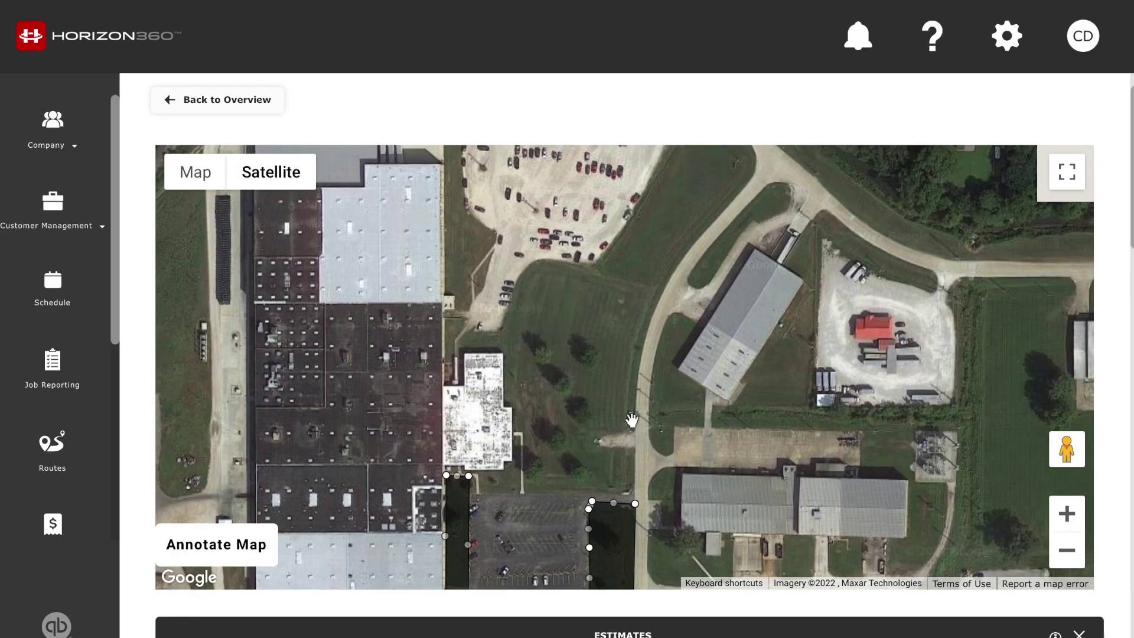
{"action": "left_click", "coordinate": [1066, 549]}
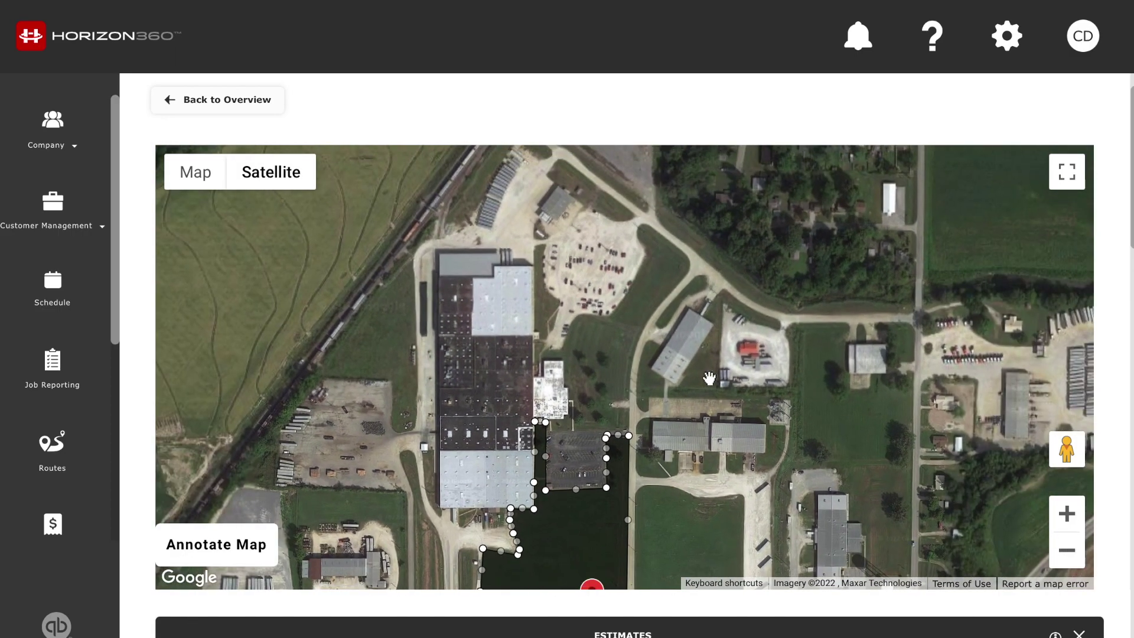
{"action": "left_click_drag", "start_coordinate": [615, 387], "coordinate": [623, 370]}
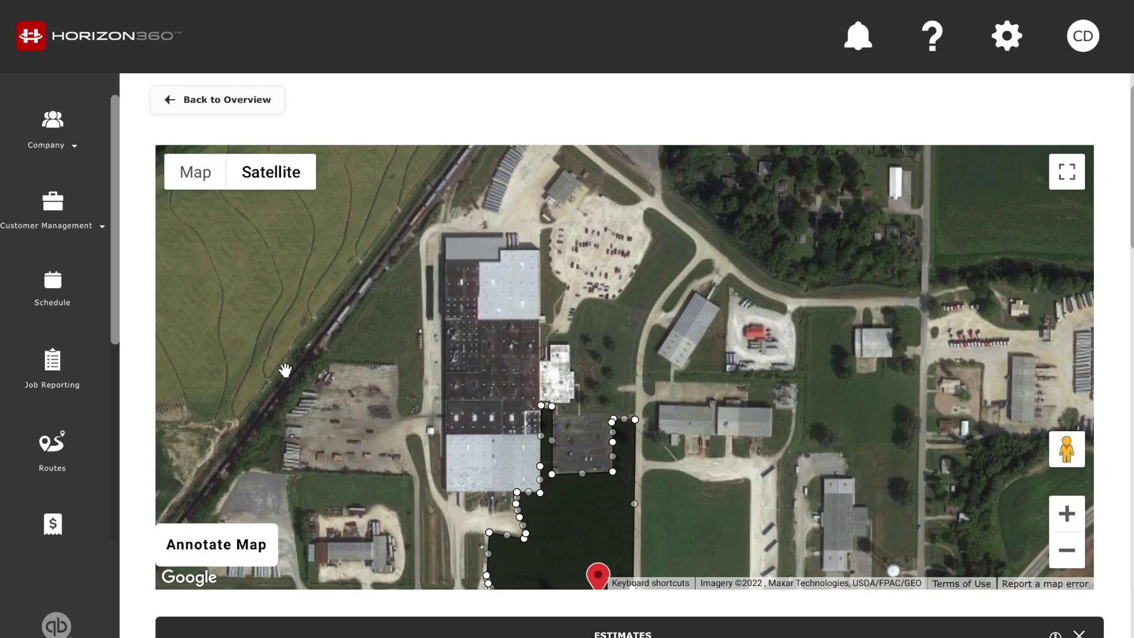
Add a second polygon named 'Overflow Parking Mowing' to the Parking Lot boundary
{"action": "scroll", "coordinate": [132, 371], "scroll_direction": "down", "scroll_amount": 10}
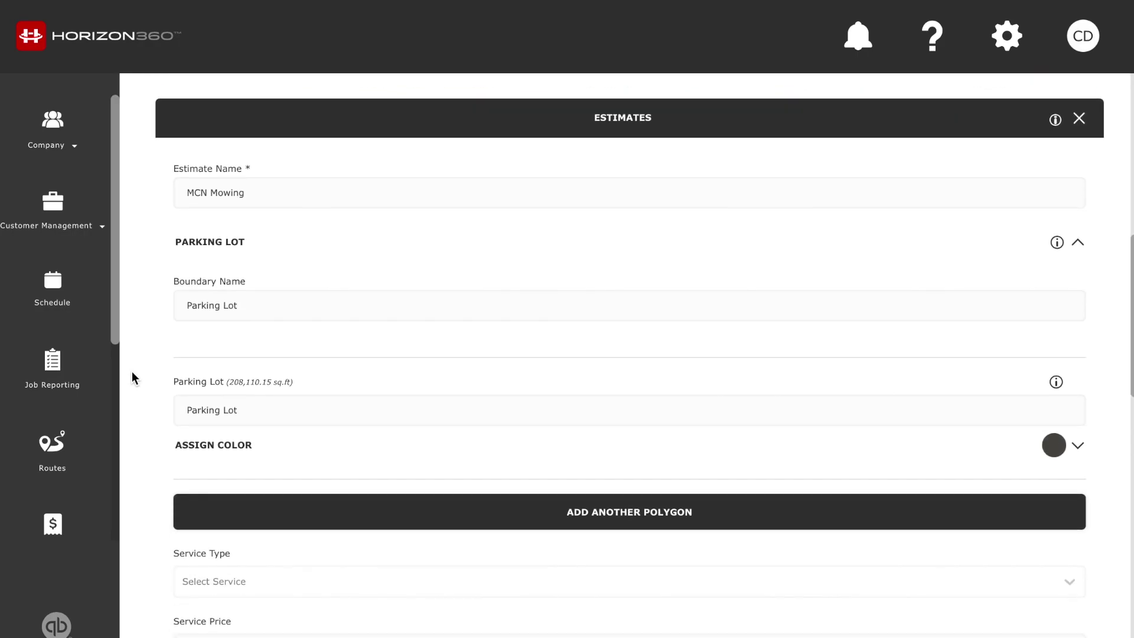
{"action": "scroll", "coordinate": [132, 371], "scroll_direction": "down", "scroll_amount": 5}
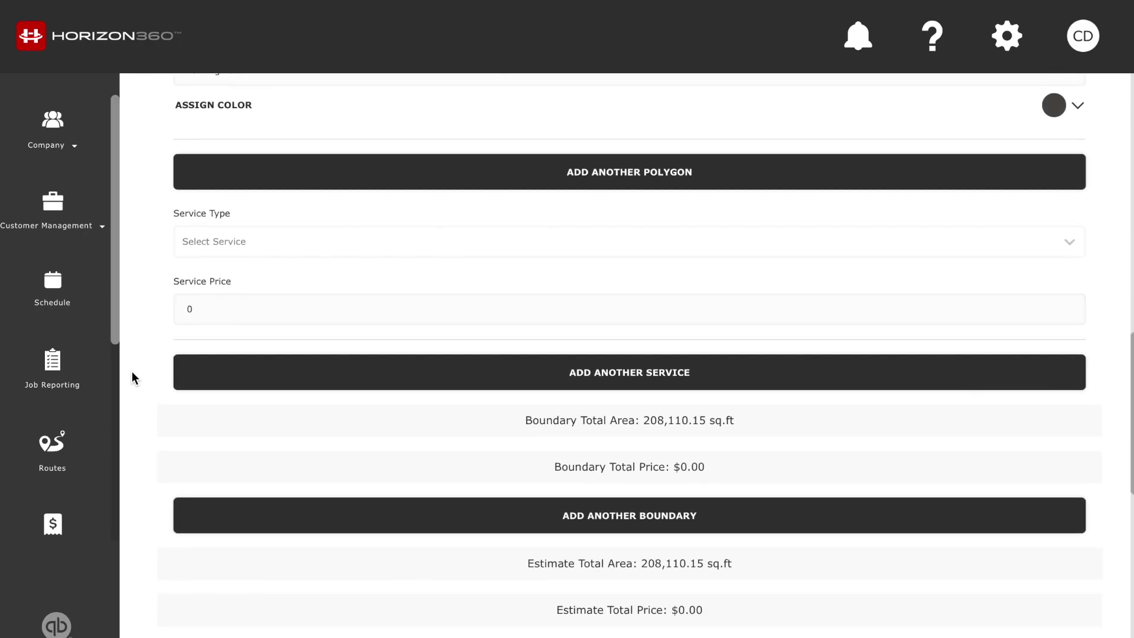
{"action": "scroll", "coordinate": [132, 373], "scroll_direction": "up", "scroll_amount": 1}
{"action": "left_click", "coordinate": [627, 227]}
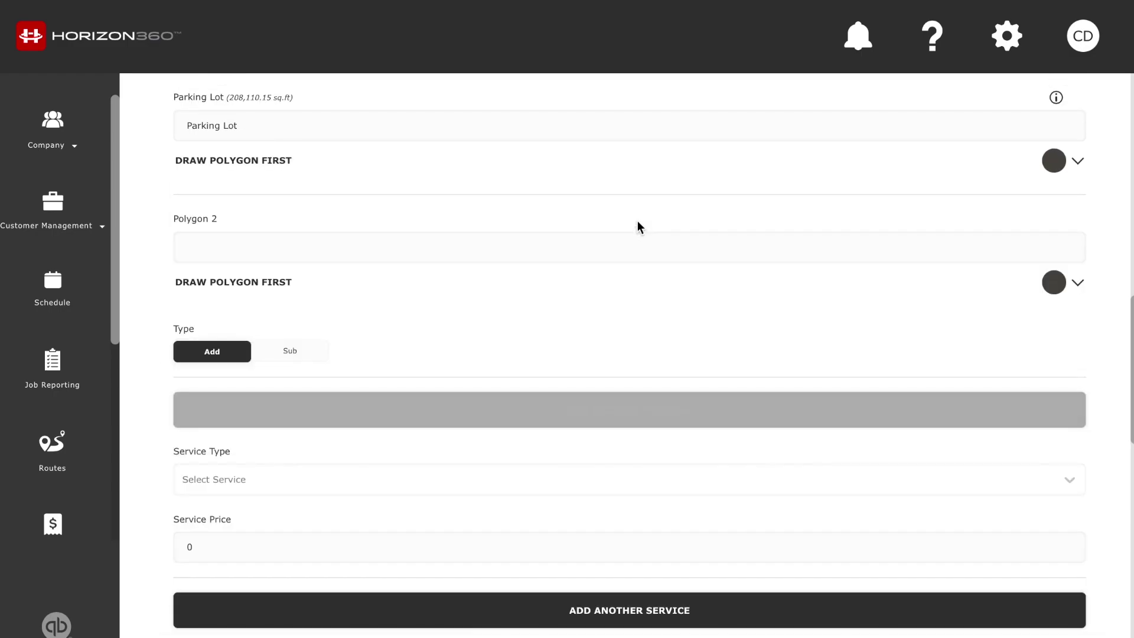
{"action": "left_click", "coordinate": [312, 252]}
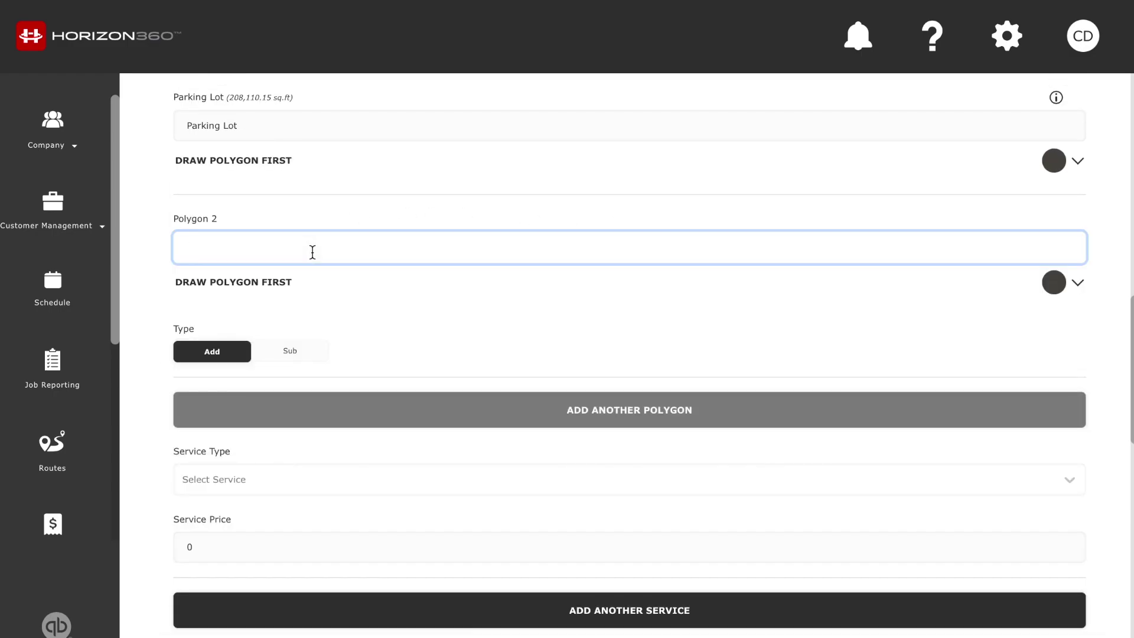
{"action": "type", "text": "Overflow Parking Mowing"}
{"action": "left_click", "coordinate": [152, 251]}
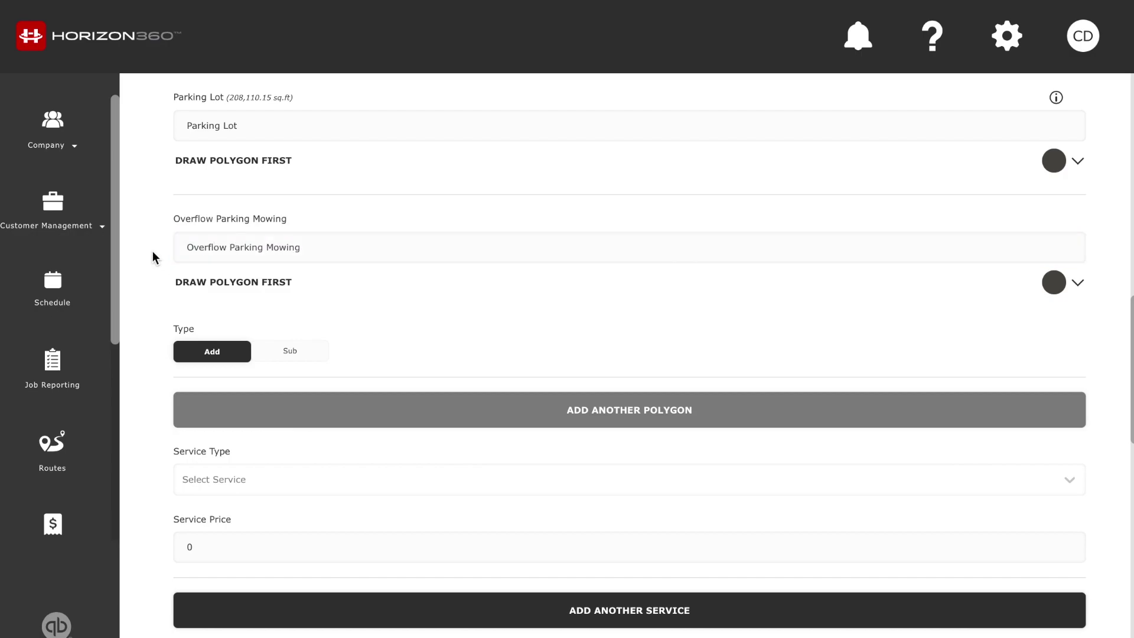
{"action": "scroll", "coordinate": [152, 251], "scroll_direction": "up", "scroll_amount": 8}
{"action": "scroll", "coordinate": [152, 251], "scroll_direction": "up", "scroll_amount": 5}
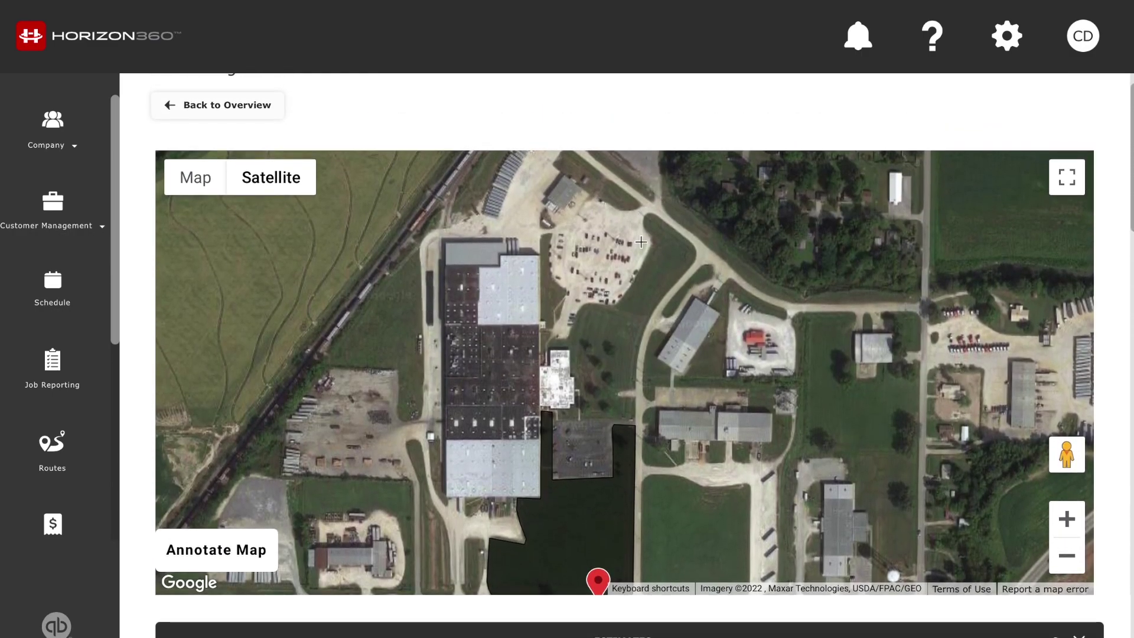
Trace the overflow lawn from its north tip down the curved road to the southeast corner
{"action": "left_click", "coordinate": [650, 213]}
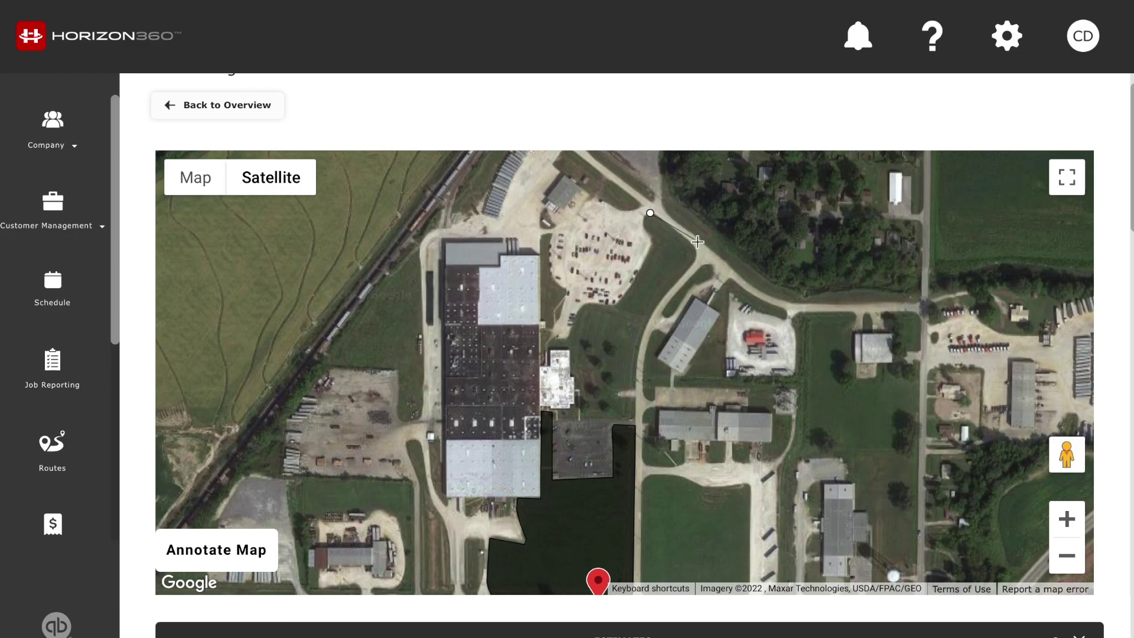
{"action": "left_click", "coordinate": [694, 247]}
{"action": "left_click", "coordinate": [693, 262]}
{"action": "left_click", "coordinate": [661, 302]}
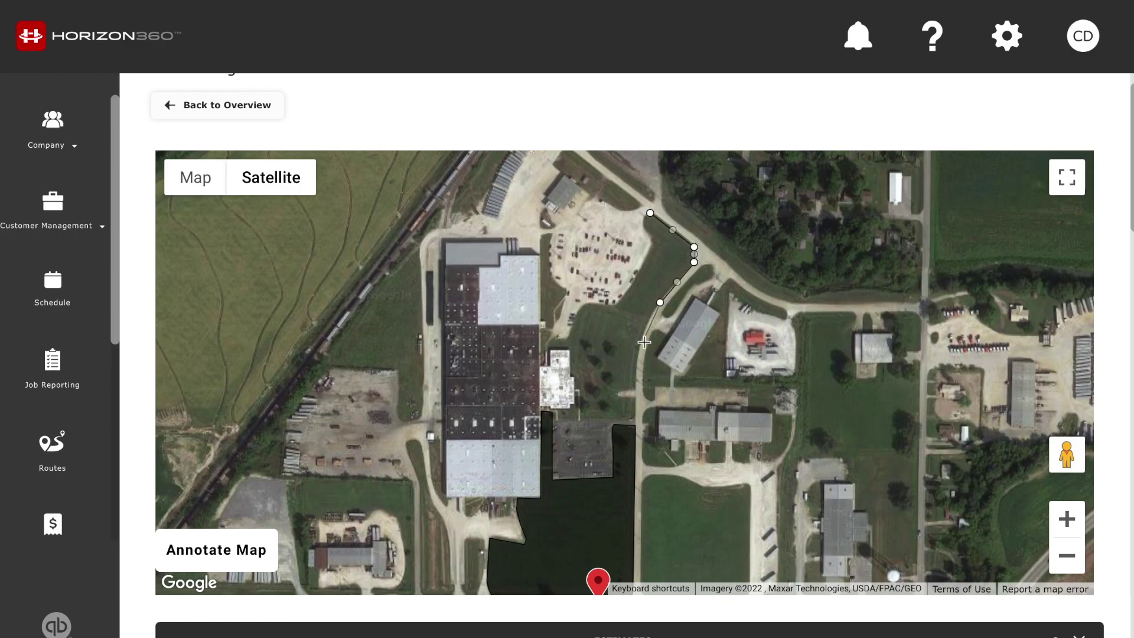
{"action": "left_click", "coordinate": [640, 342]}
{"action": "left_click", "coordinate": [635, 388]}
{"action": "left_click", "coordinate": [617, 392]}
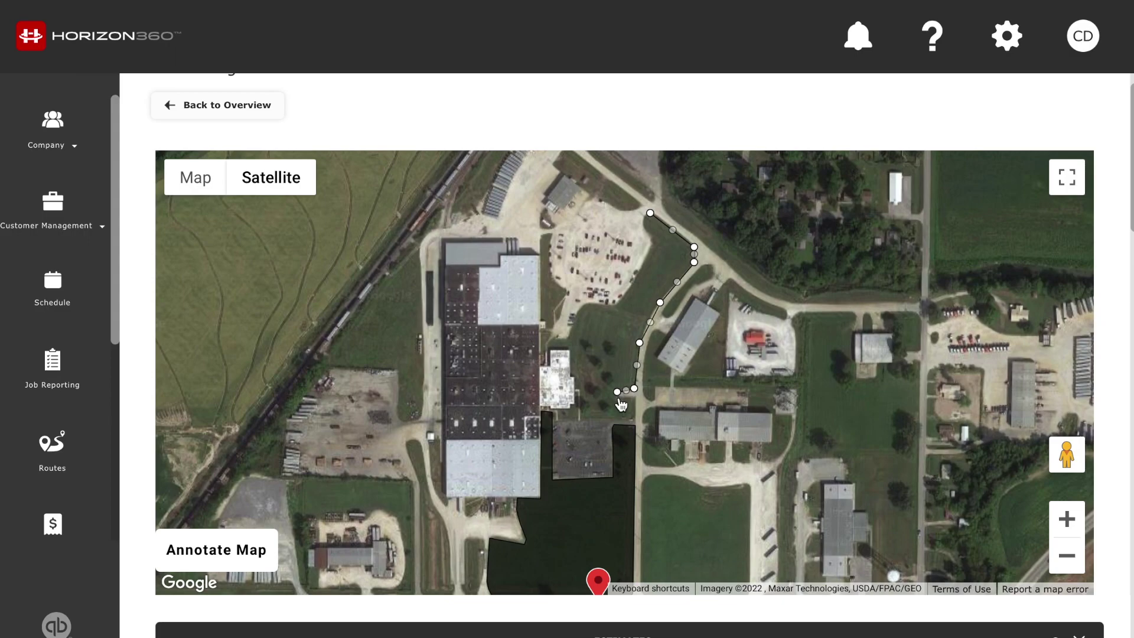
{"action": "left_click", "coordinate": [619, 400]}
{"action": "left_click", "coordinate": [637, 399]}
{"action": "left_click", "coordinate": [636, 422]}
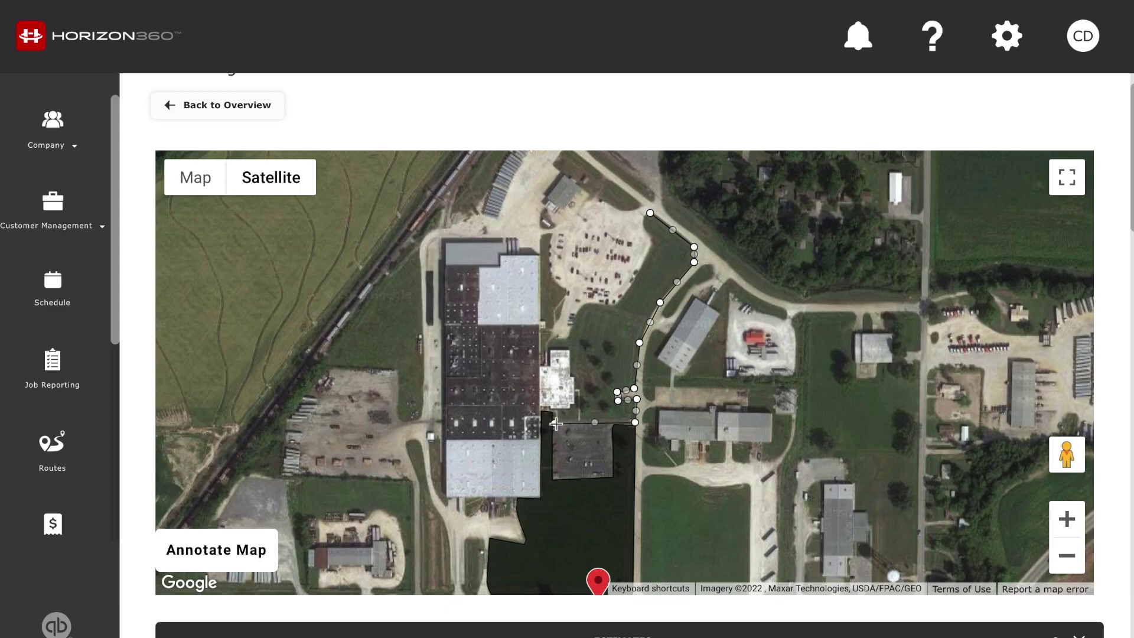
Continue around the building annex and parking lot edge, closing the polygon at the north tip
{"action": "left_click", "coordinate": [555, 410]}
{"action": "left_click", "coordinate": [571, 409]}
{"action": "left_click", "coordinate": [575, 395]}
{"action": "left_click", "coordinate": [573, 376]}
{"action": "left_click", "coordinate": [545, 349]}
{"action": "left_click", "coordinate": [552, 338]}
{"action": "left_click", "coordinate": [587, 304]}
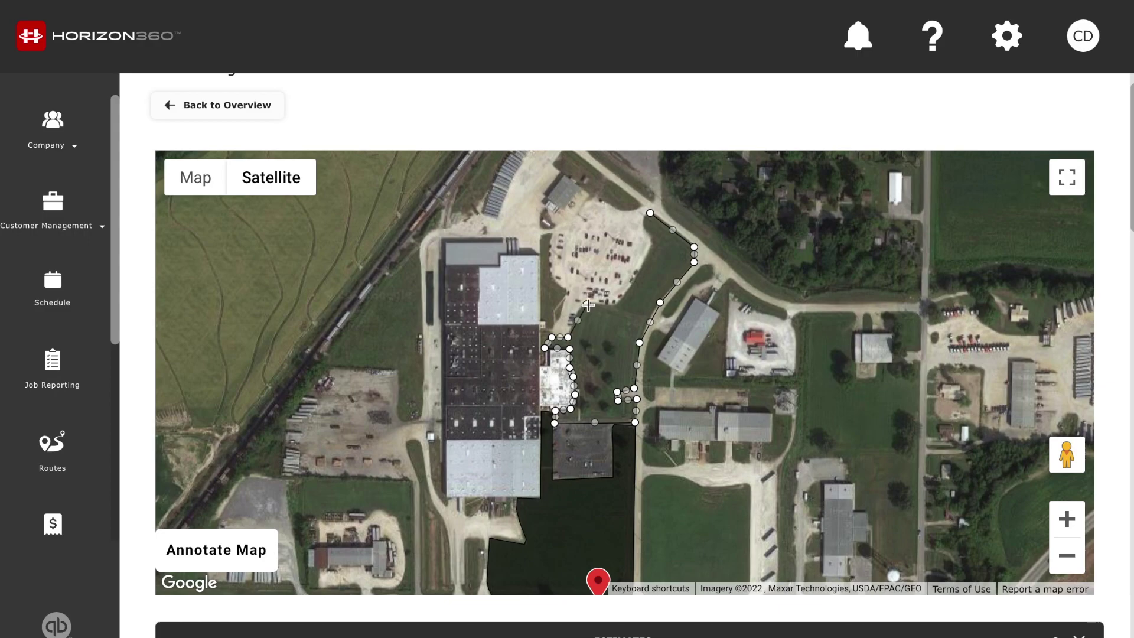
{"action": "left_click", "coordinate": [611, 307]}
{"action": "left_click", "coordinate": [628, 290]}
{"action": "left_click", "coordinate": [641, 272]}
{"action": "left_click", "coordinate": [650, 249]}
{"action": "left_click", "coordinate": [651, 238]}
{"action": "left_click", "coordinate": [643, 226]}
{"action": "left_click", "coordinate": [650, 213]}
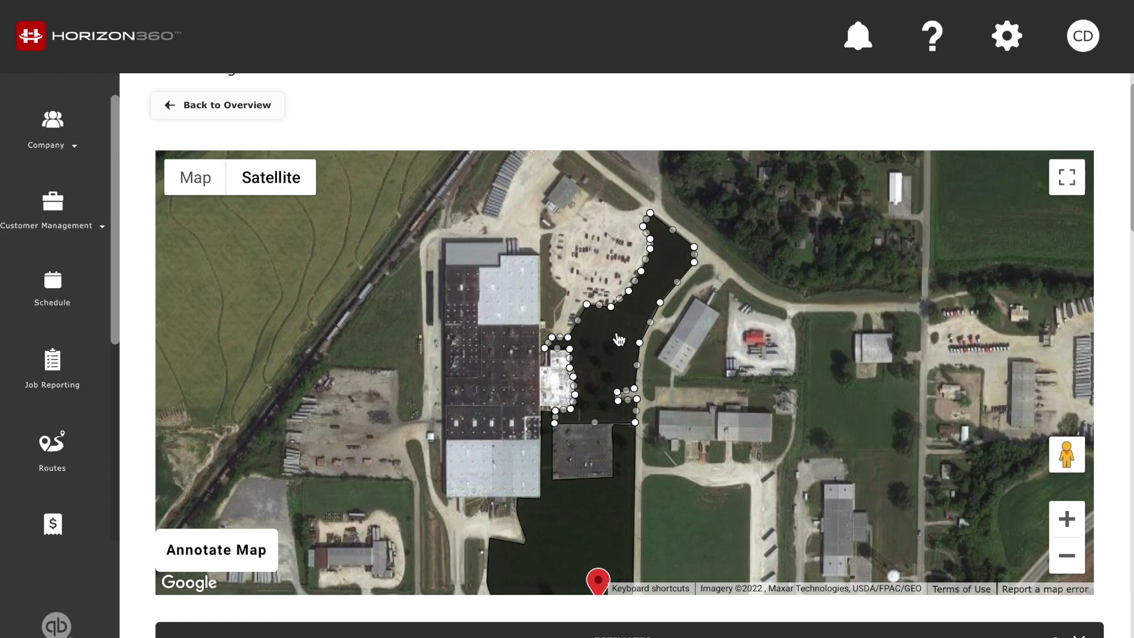
{"action": "left_click_drag", "start_coordinate": [628, 484], "coordinate": [629, 379]}
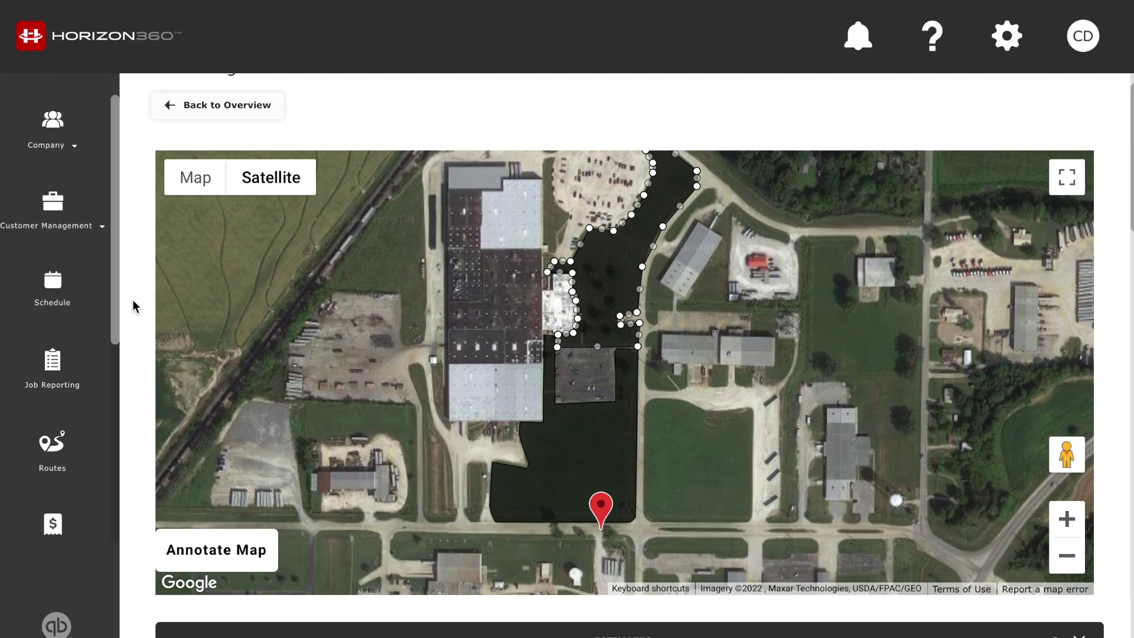
Preview Sub on the overflow polygon, then revert to Add for a 351,177.14 sq.ft total
{"action": "scroll", "coordinate": [133, 301], "scroll_direction": "down", "scroll_amount": 6}
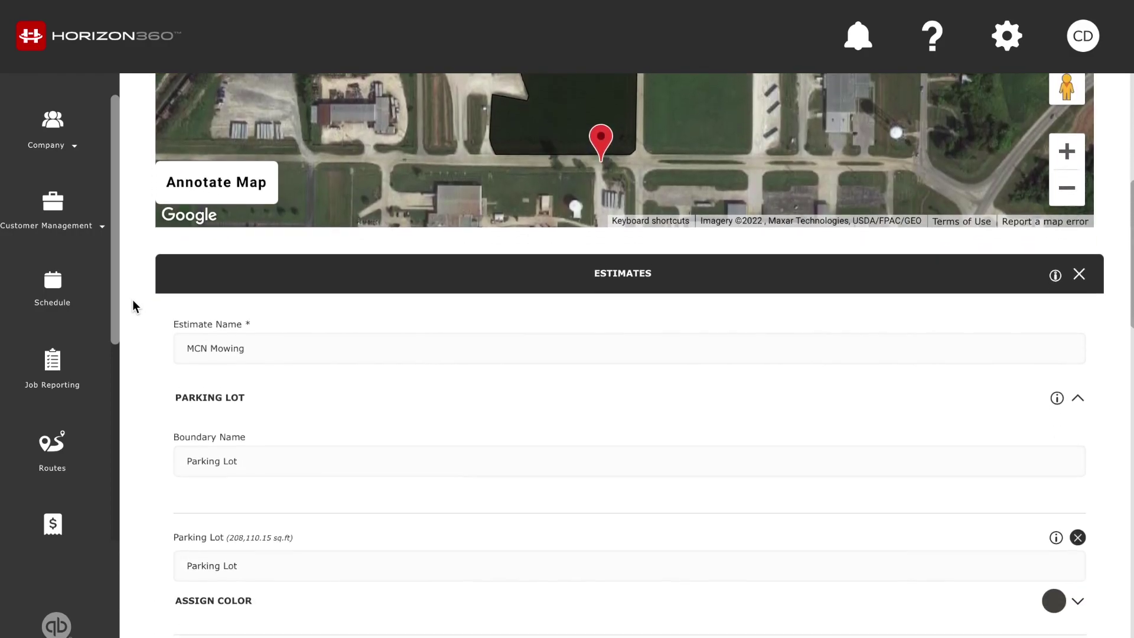
{"action": "scroll", "coordinate": [132, 299], "scroll_direction": "down", "scroll_amount": 8}
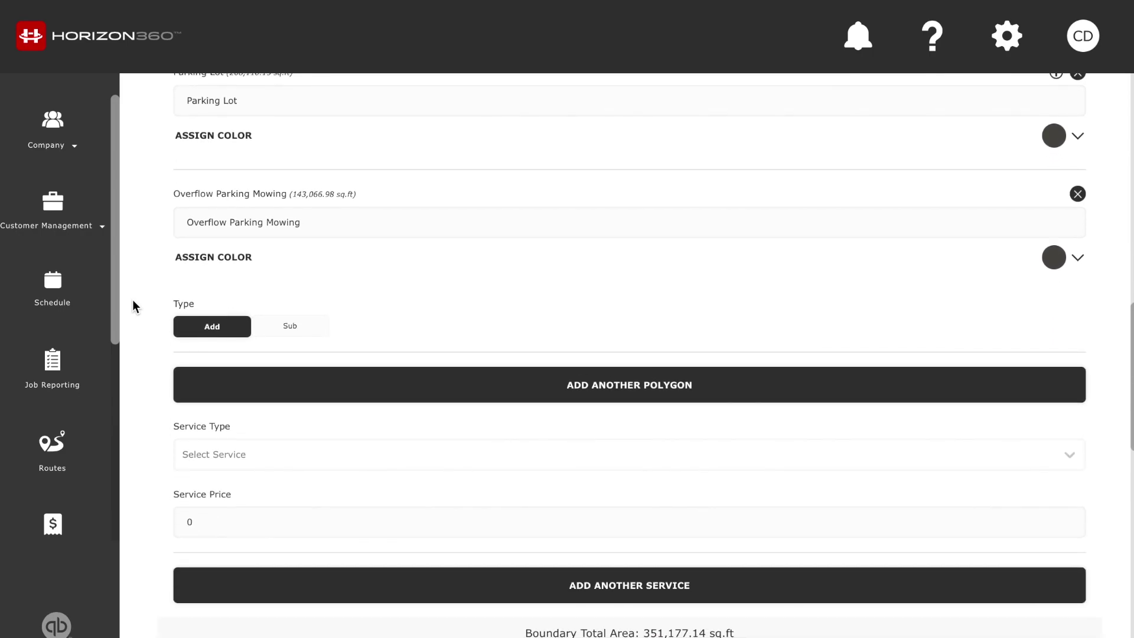
{"action": "scroll", "coordinate": [132, 300], "scroll_direction": "down", "scroll_amount": 1}
{"action": "scroll", "coordinate": [133, 302], "scroll_direction": "down", "scroll_amount": 1}
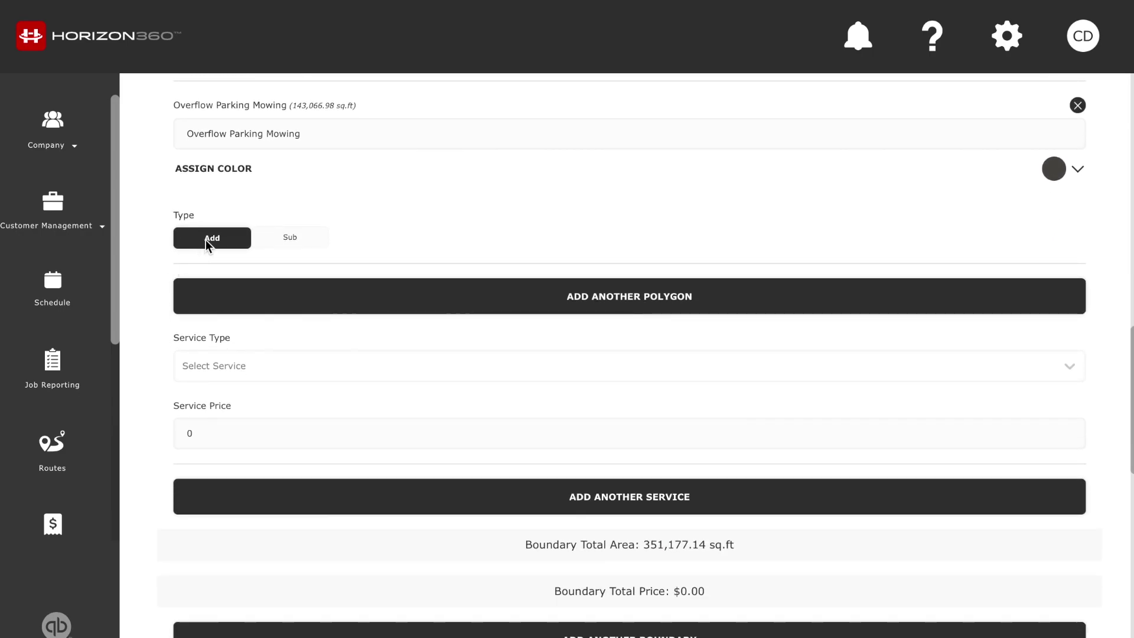
{"action": "left_click", "coordinate": [290, 237]}
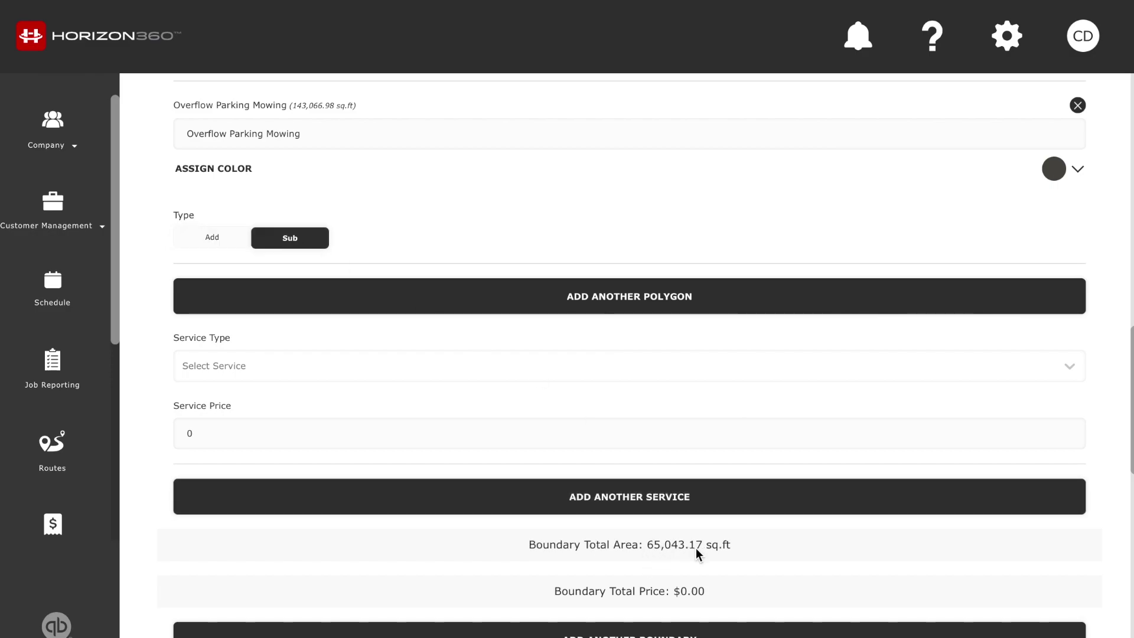
{"action": "left_click", "coordinate": [225, 238]}
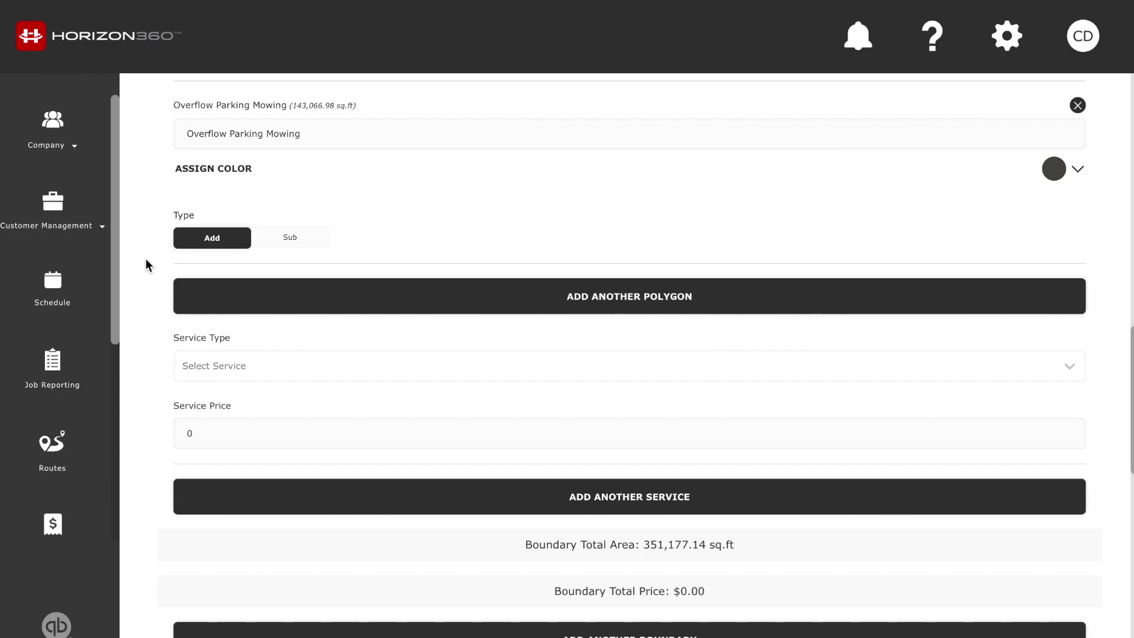
{"action": "scroll", "coordinate": [146, 265], "scroll_direction": "down", "scroll_amount": 2}
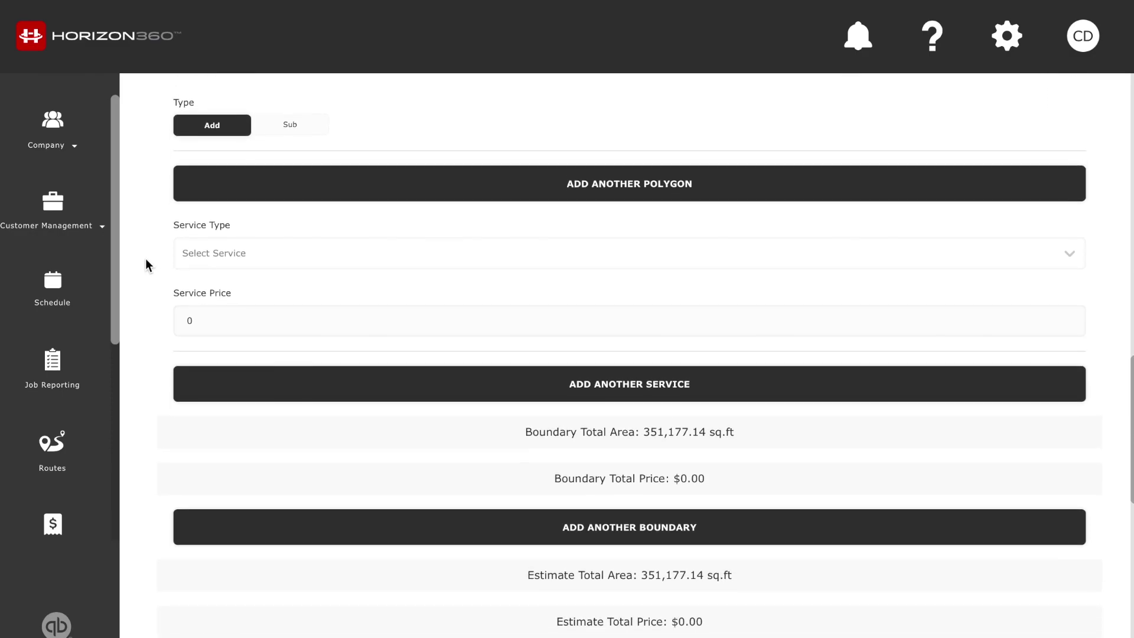
{"action": "scroll", "coordinate": [146, 264], "scroll_direction": "down", "scroll_amount": 1}
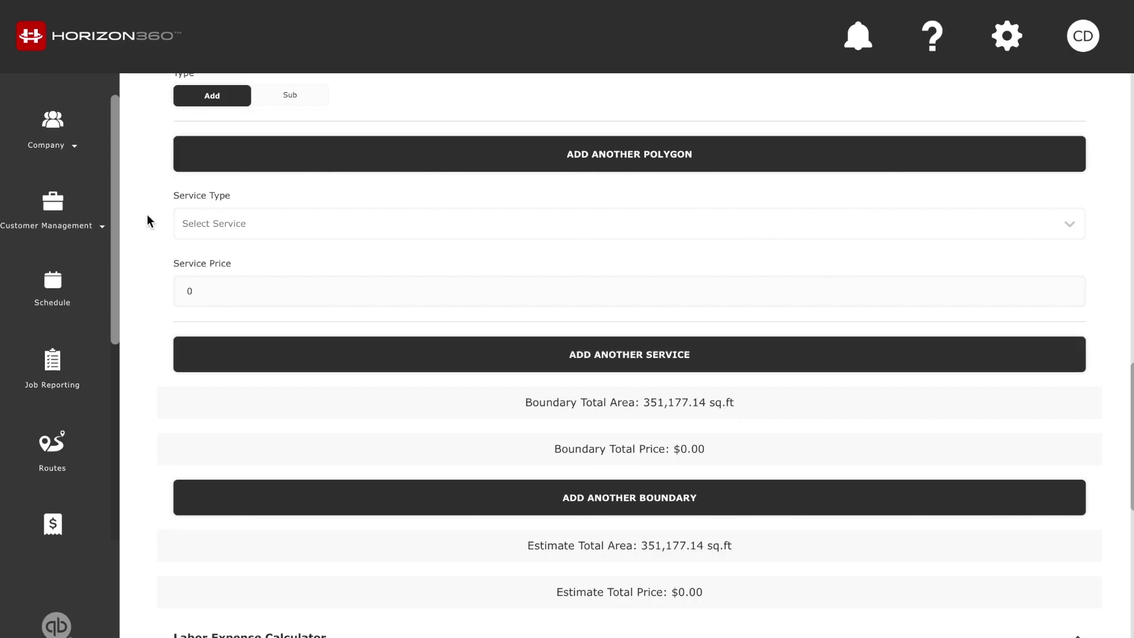
{"action": "scroll", "coordinate": [147, 221], "scroll_direction": "up", "scroll_amount": 15}
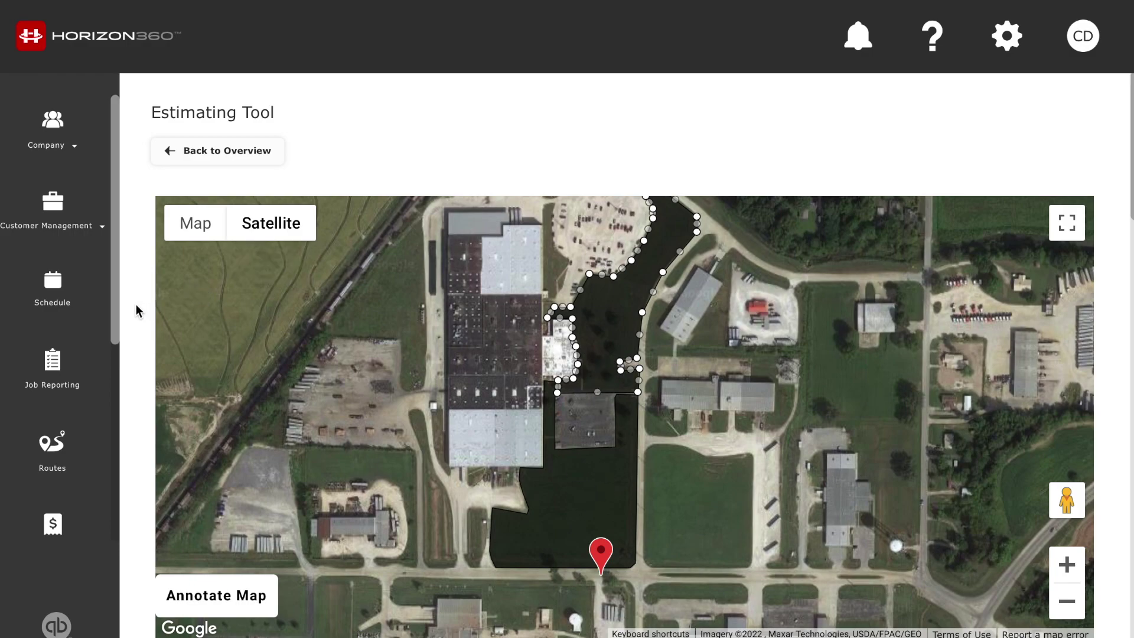
{"action": "scroll", "coordinate": [136, 303], "scroll_direction": "down", "scroll_amount": 12}
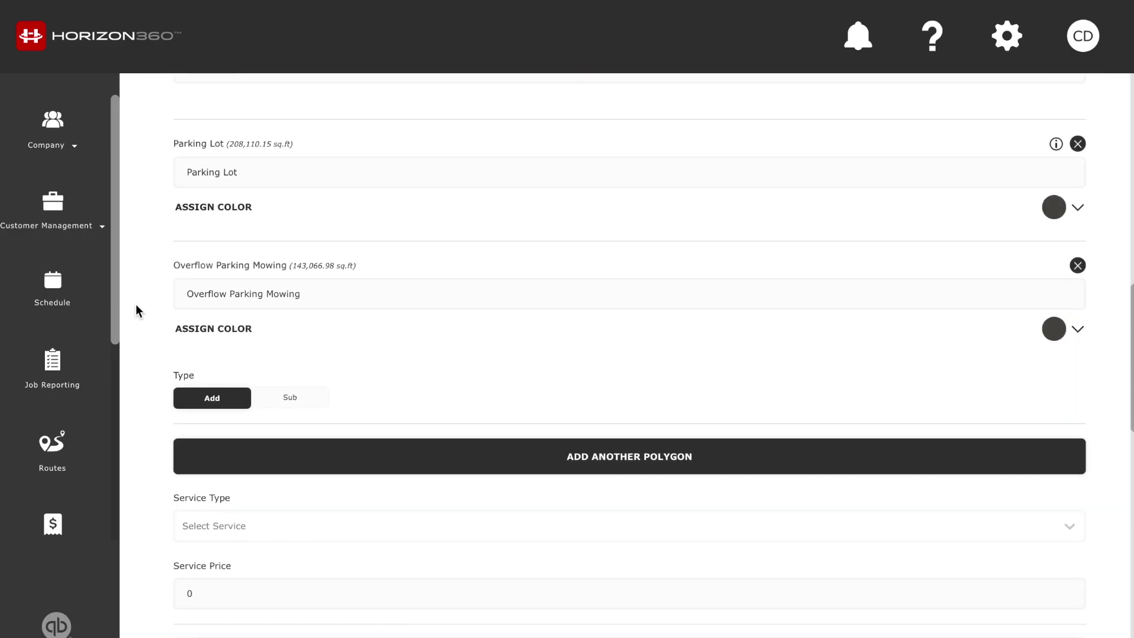
{"action": "scroll", "coordinate": [136, 306], "scroll_direction": "down", "scroll_amount": 9}
{"action": "scroll", "coordinate": [136, 305], "scroll_direction": "down", "scroll_amount": 3}
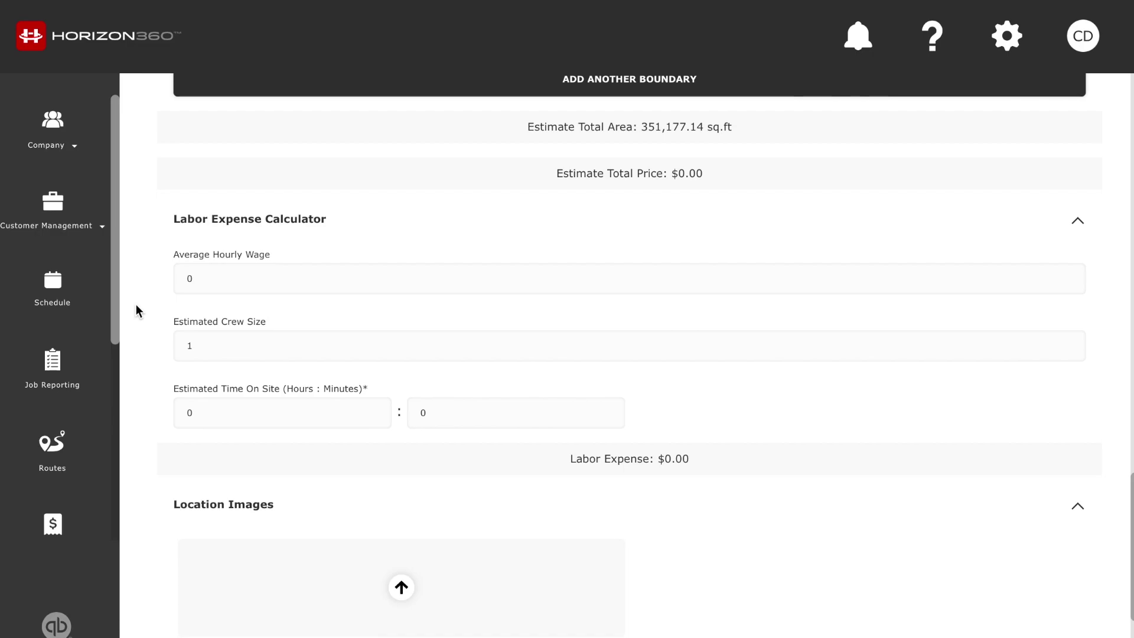
Enter hourly wage 15, crew size 3 and 1 hour on site, giving $45.00 labor expense
{"action": "left_click", "coordinate": [249, 278]}
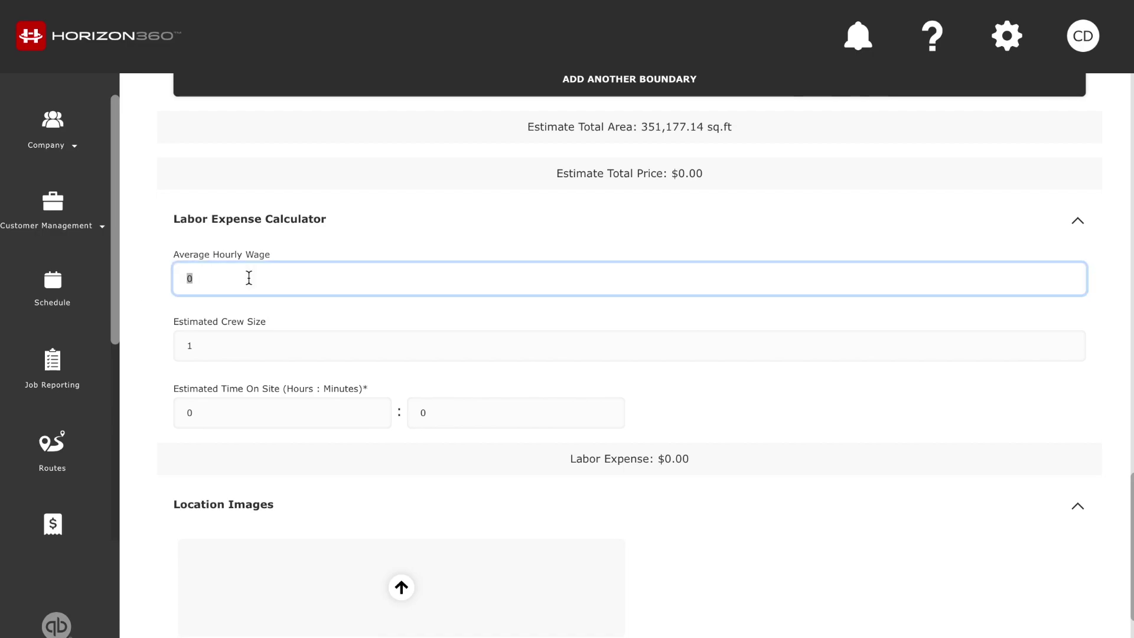
{"action": "type", "text": "15"}
{"action": "left_click", "coordinate": [223, 339]}
{"action": "type", "text": "3"}
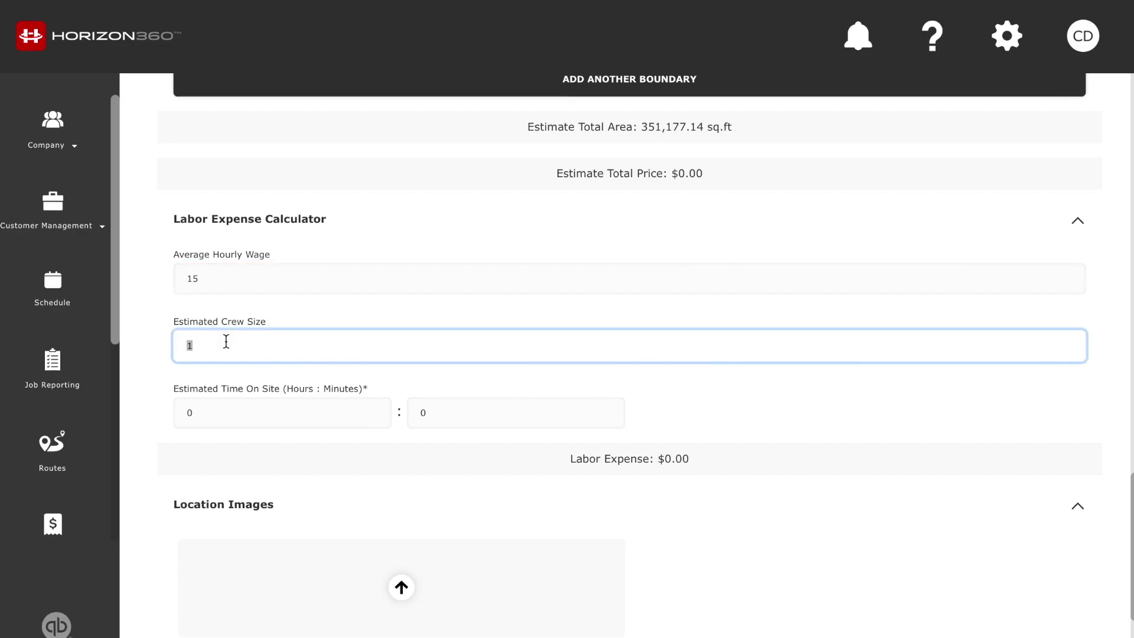
{"action": "left_click", "coordinate": [142, 334]}
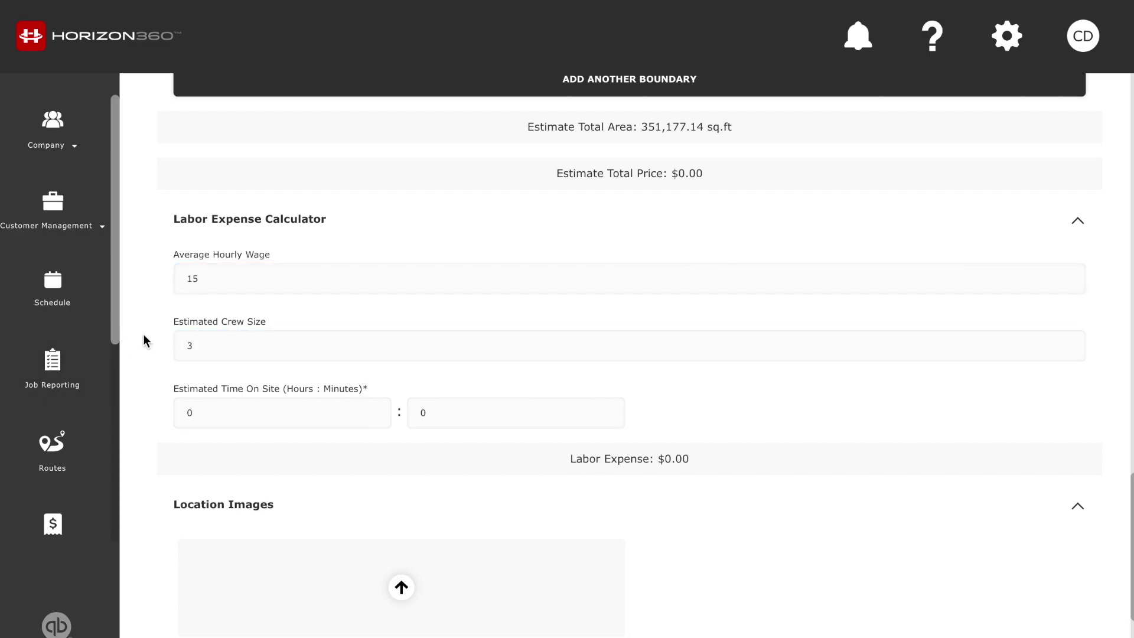
{"action": "left_click", "coordinate": [317, 413]}
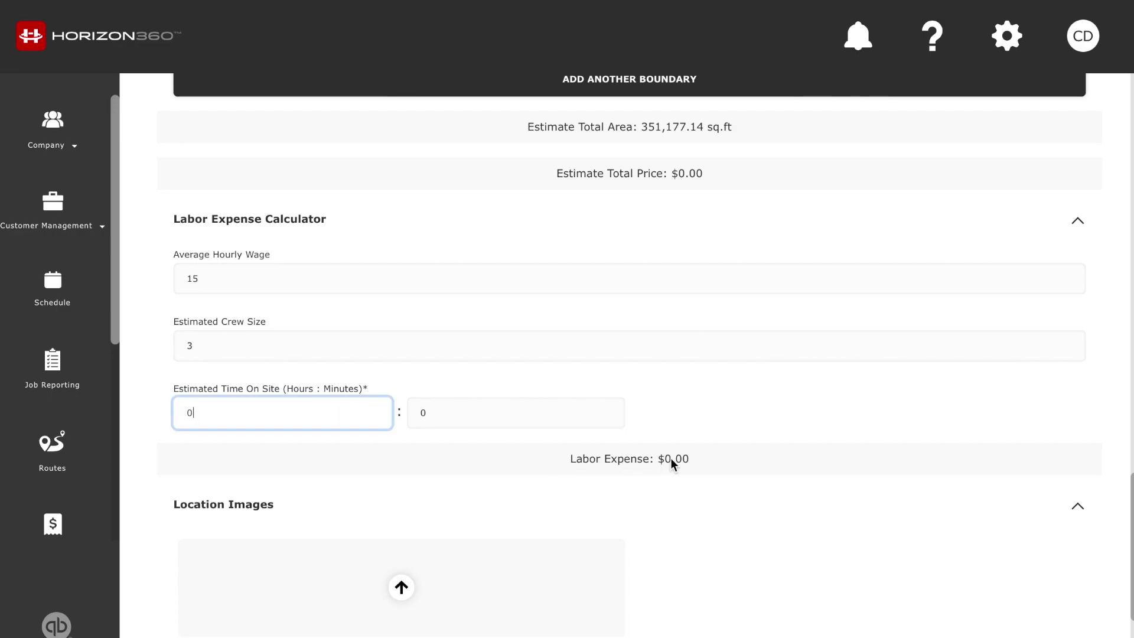
{"action": "key", "text": "BackSpace"}
{"action": "type", "text": "1"}
{"action": "left_click", "coordinate": [148, 377]}
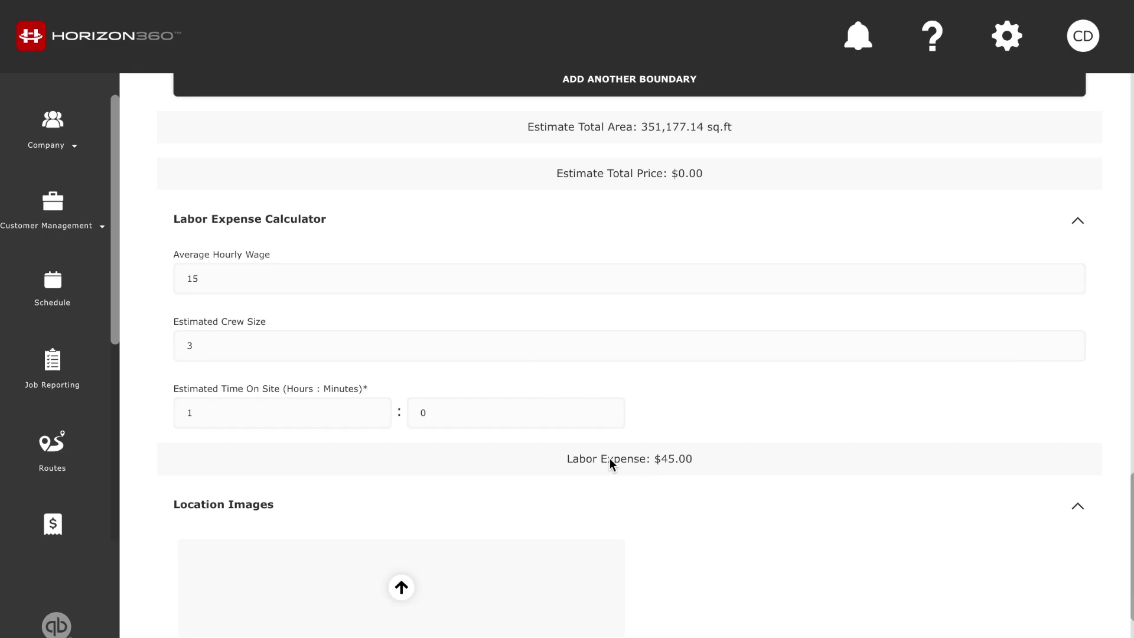
{"action": "scroll", "coordinate": [686, 458], "scroll_direction": "down", "scroll_amount": 1}
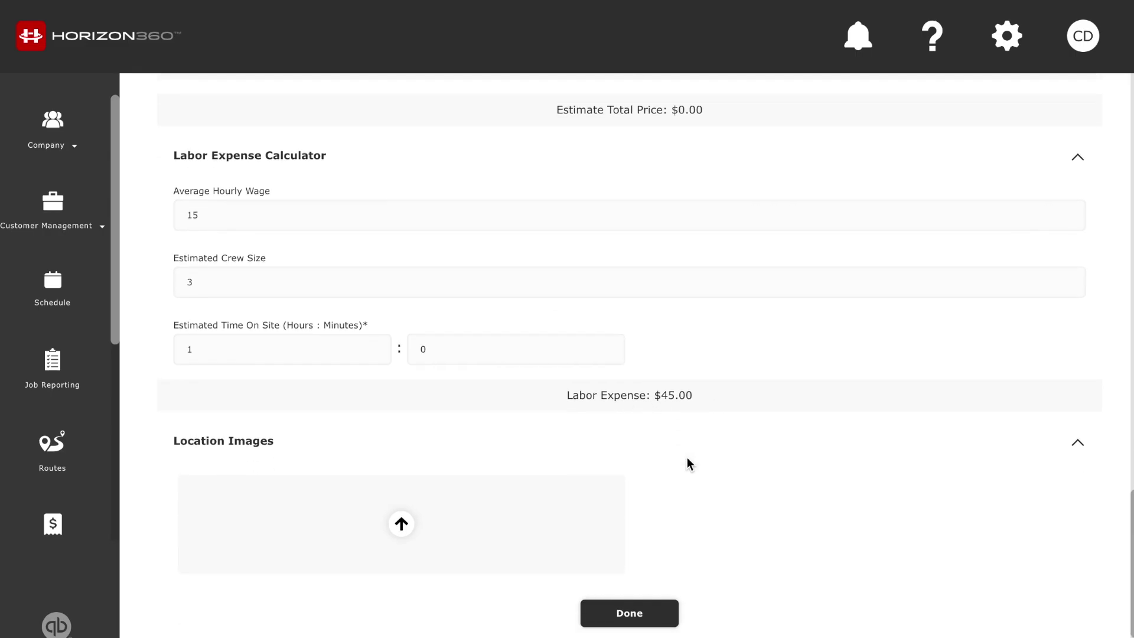
{"action": "scroll", "coordinate": [686, 463], "scroll_direction": "up", "scroll_amount": 5}
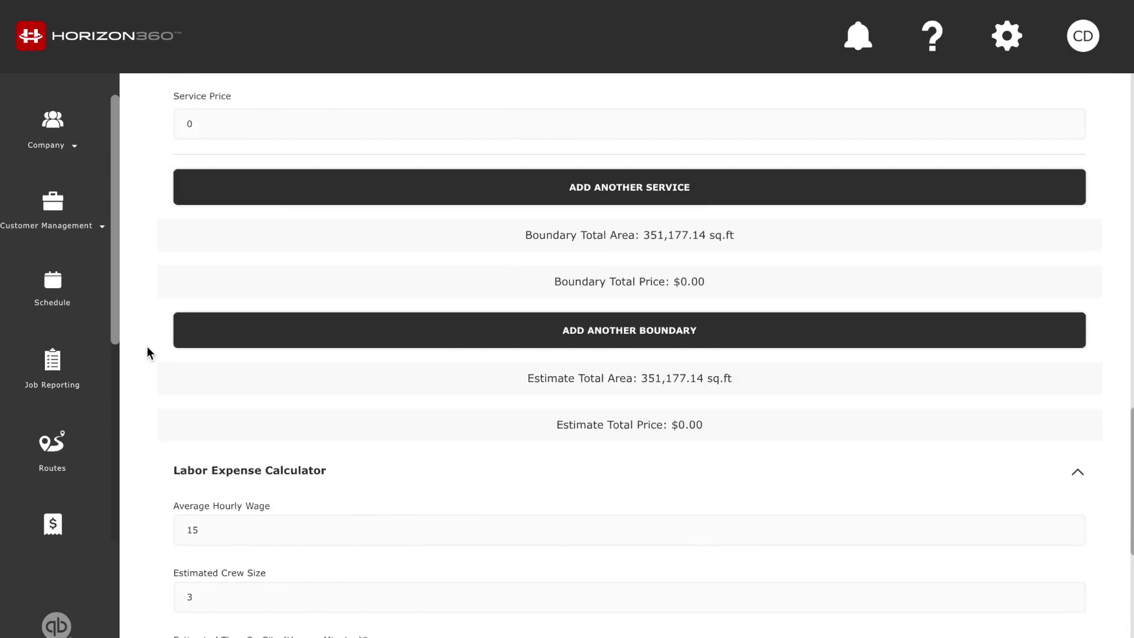
Set the service type to Mowing with a service price of 250
{"action": "scroll", "coordinate": [131, 332], "scroll_direction": "up", "scroll_amount": 4}
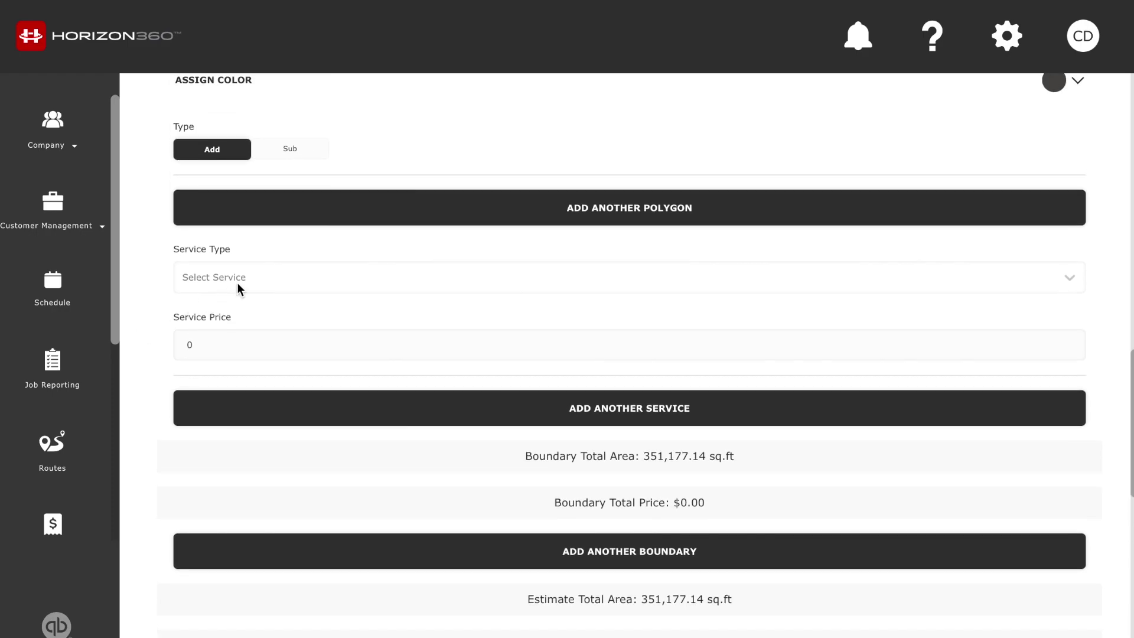
{"action": "left_click", "coordinate": [216, 350]}
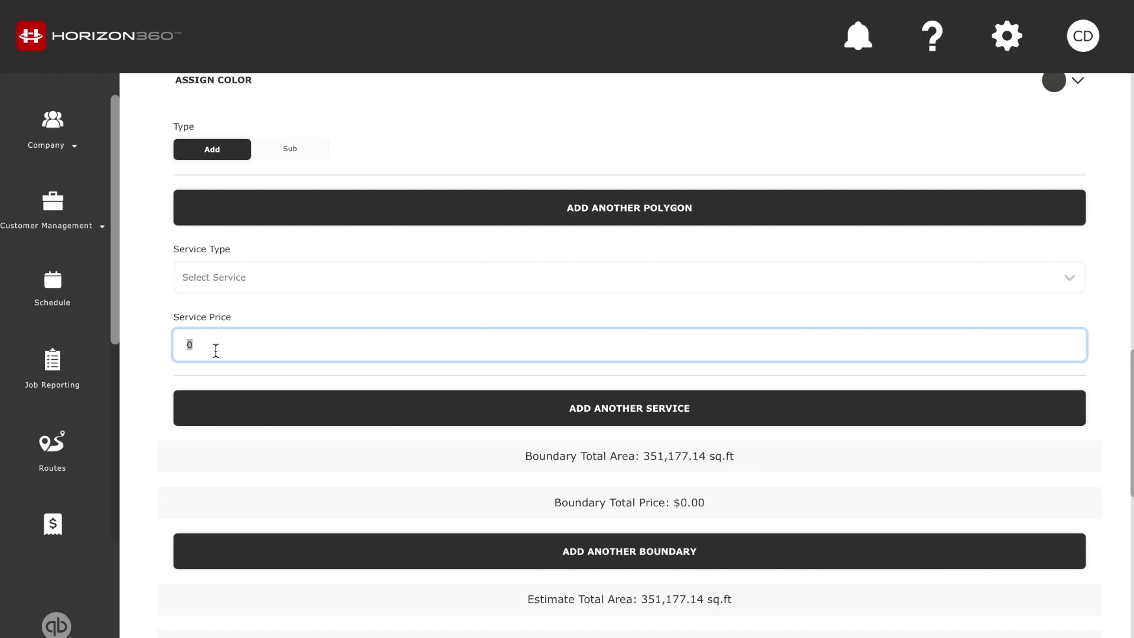
{"action": "key", "text": "BackSpace"}
{"action": "type", "text": "250"}
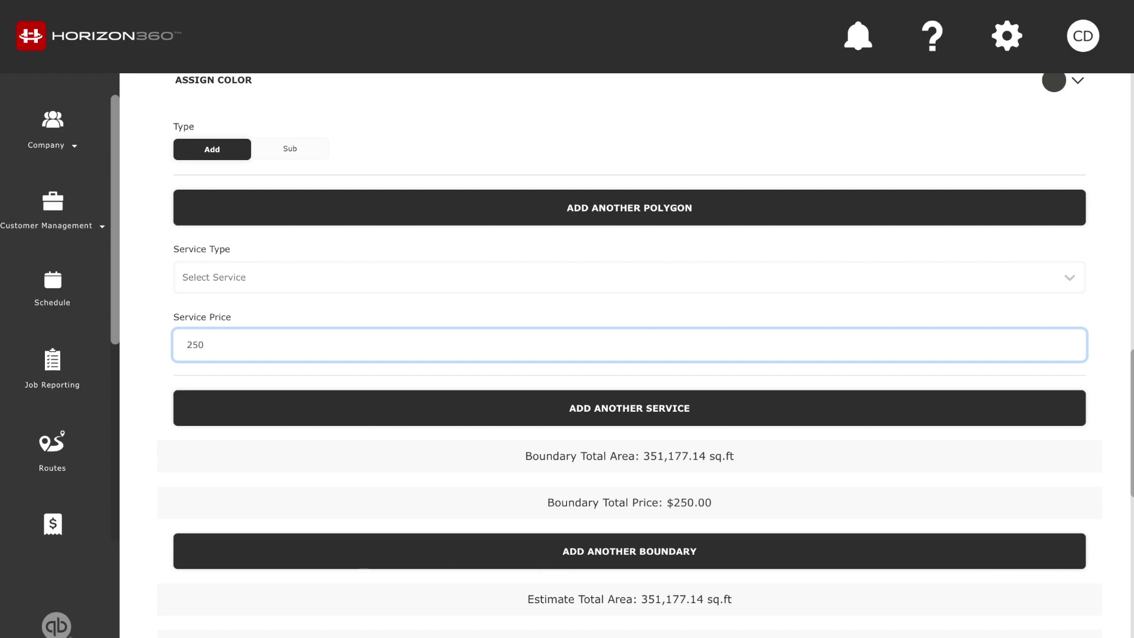
{"action": "left_click", "coordinate": [260, 271]}
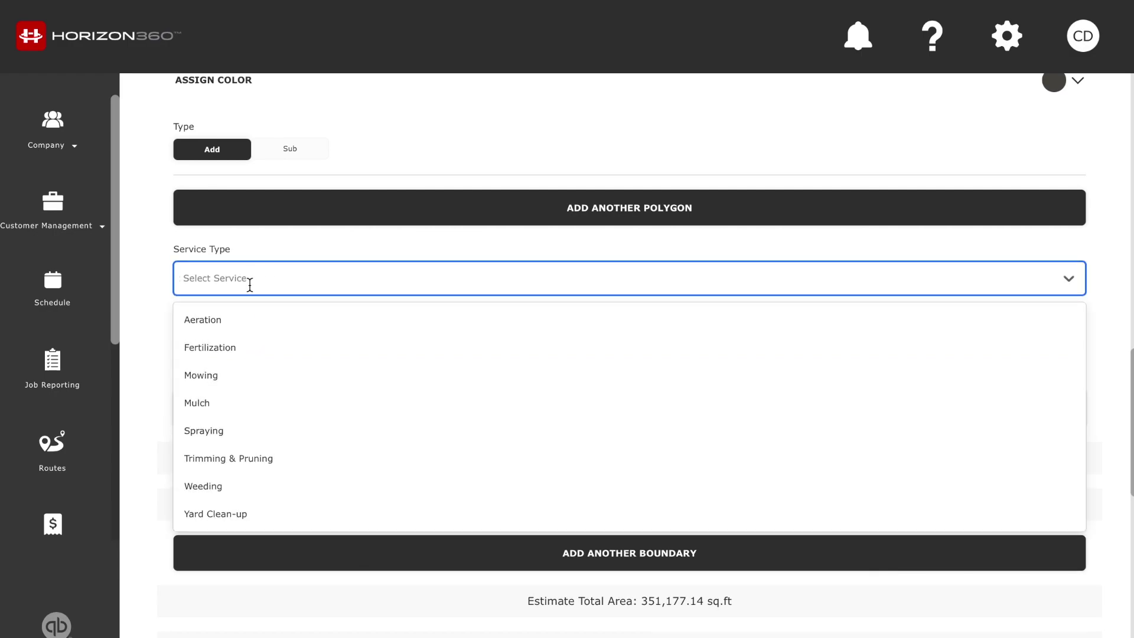
{"action": "left_click", "coordinate": [250, 377]}
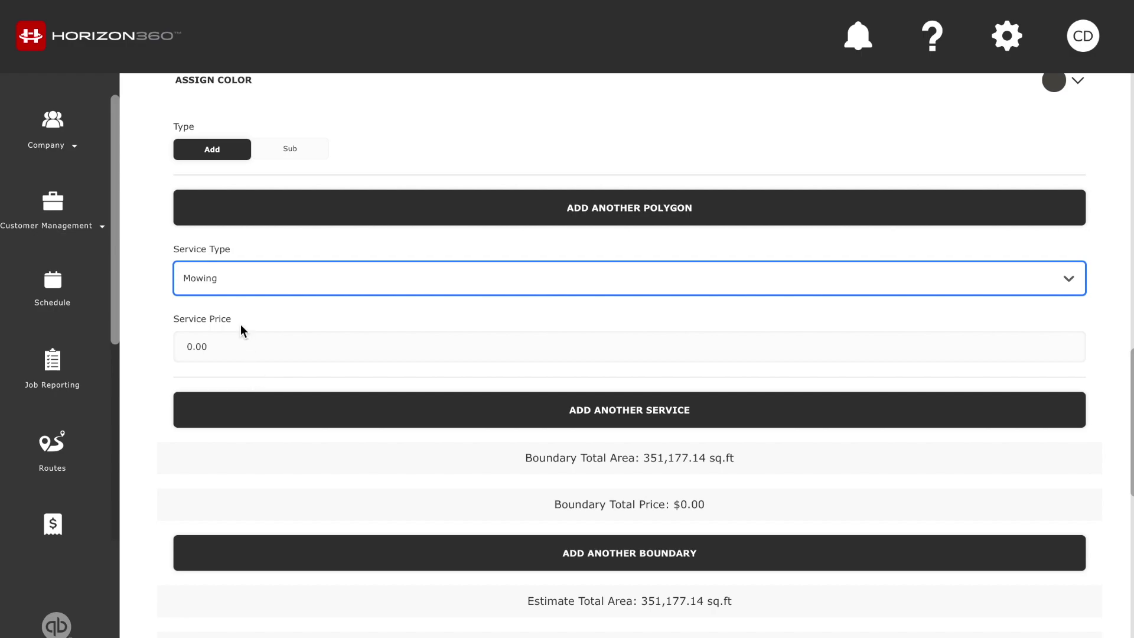
{"action": "left_click", "coordinate": [213, 332]}
{"action": "type", "text": "250"}
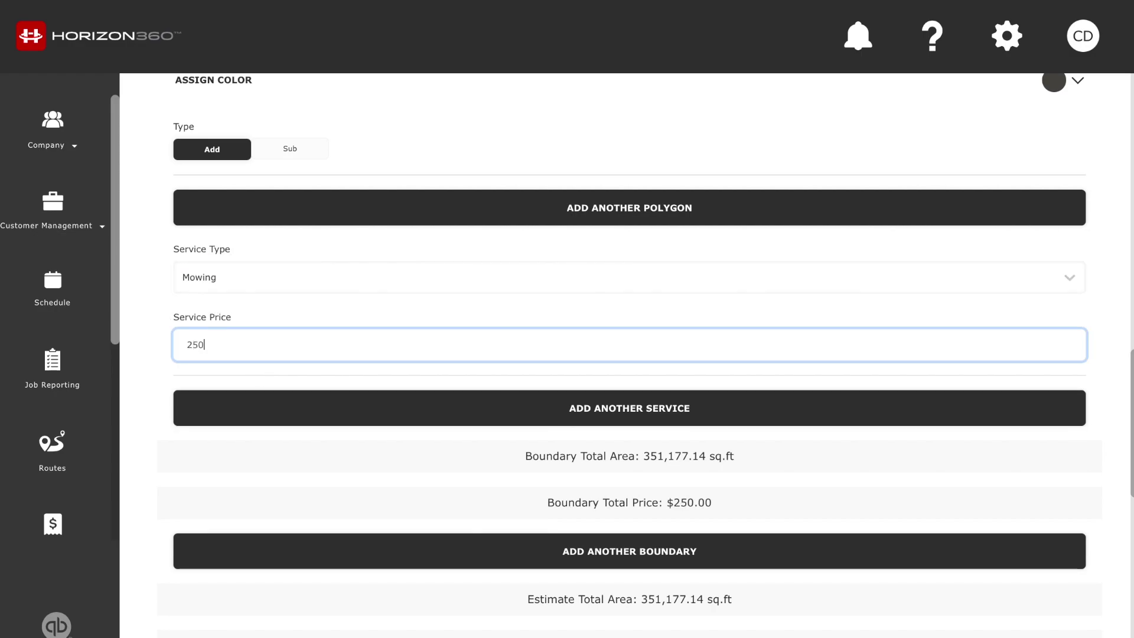
{"action": "left_click", "coordinate": [134, 372]}
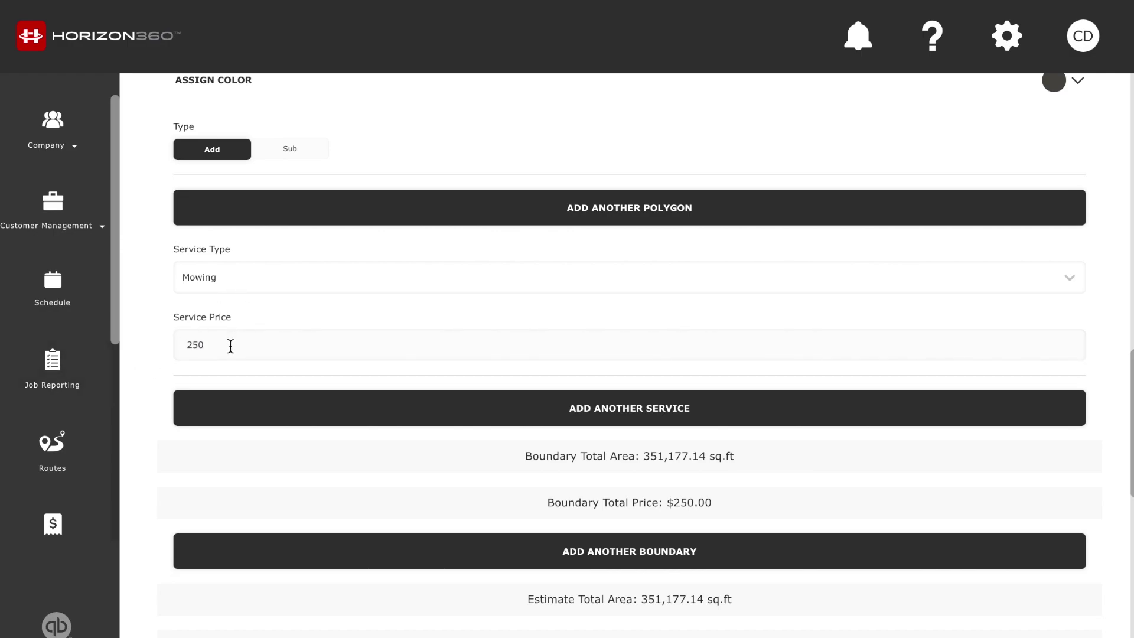
Review the $250.00 total and $45.00 labor expense, then submit the estimate with Done
{"action": "scroll", "coordinate": [146, 413], "scroll_direction": "down", "scroll_amount": 9}
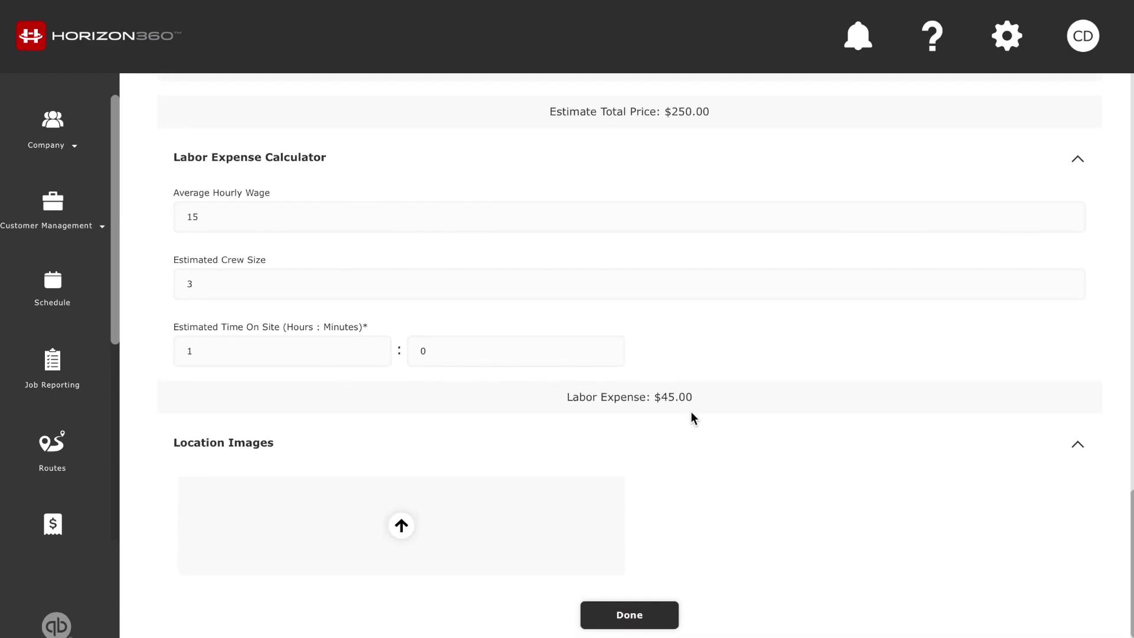
{"action": "scroll", "coordinate": [327, 296], "scroll_direction": "up", "scroll_amount": 3}
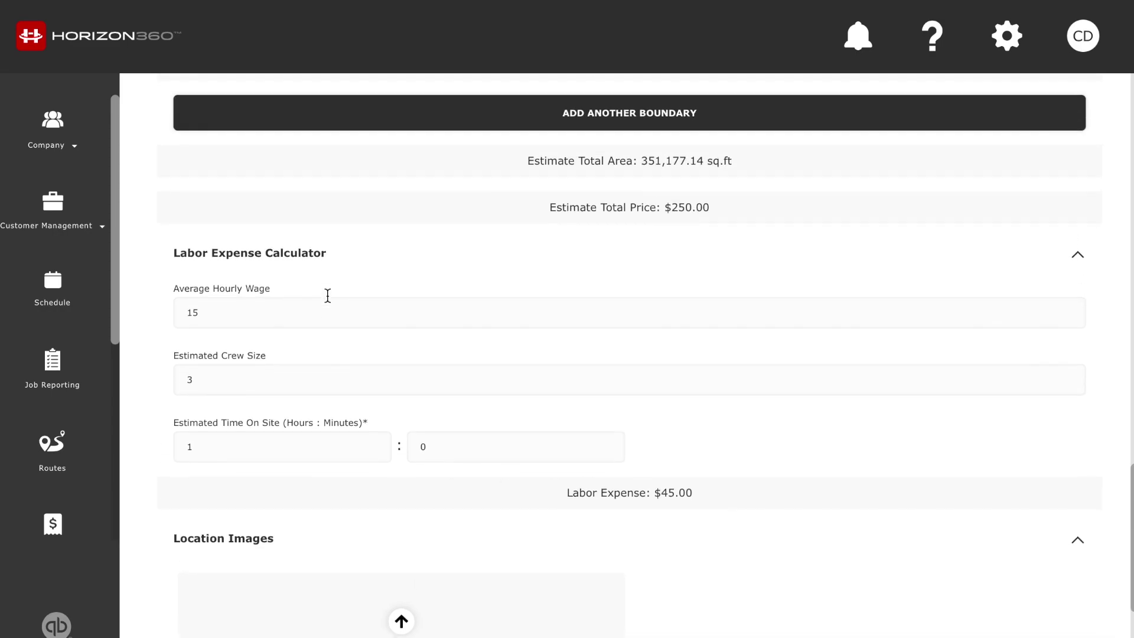
{"action": "scroll", "coordinate": [692, 577], "scroll_direction": "up", "scroll_amount": 3}
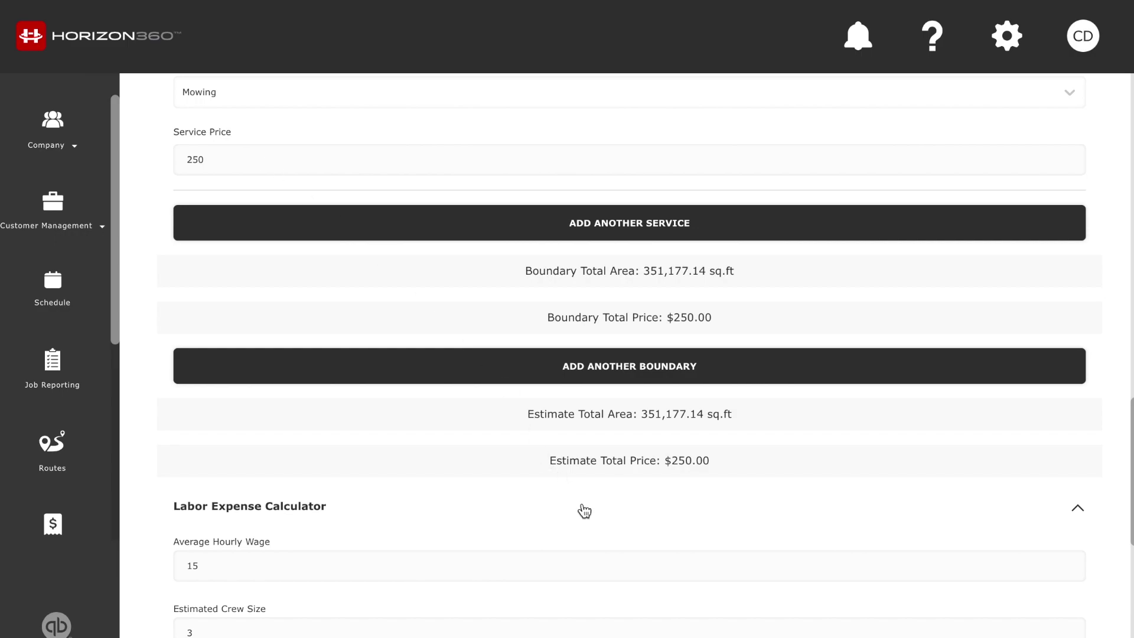
{"action": "scroll", "coordinate": [582, 508], "scroll_direction": "down", "scroll_amount": 6}
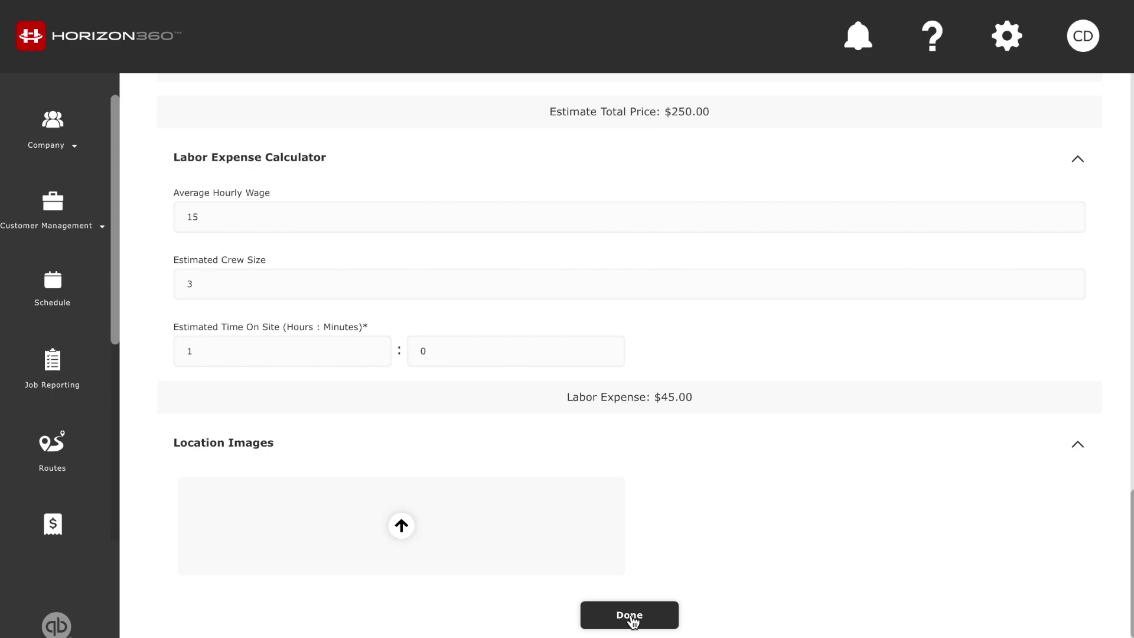
{"action": "left_click", "coordinate": [632, 620]}
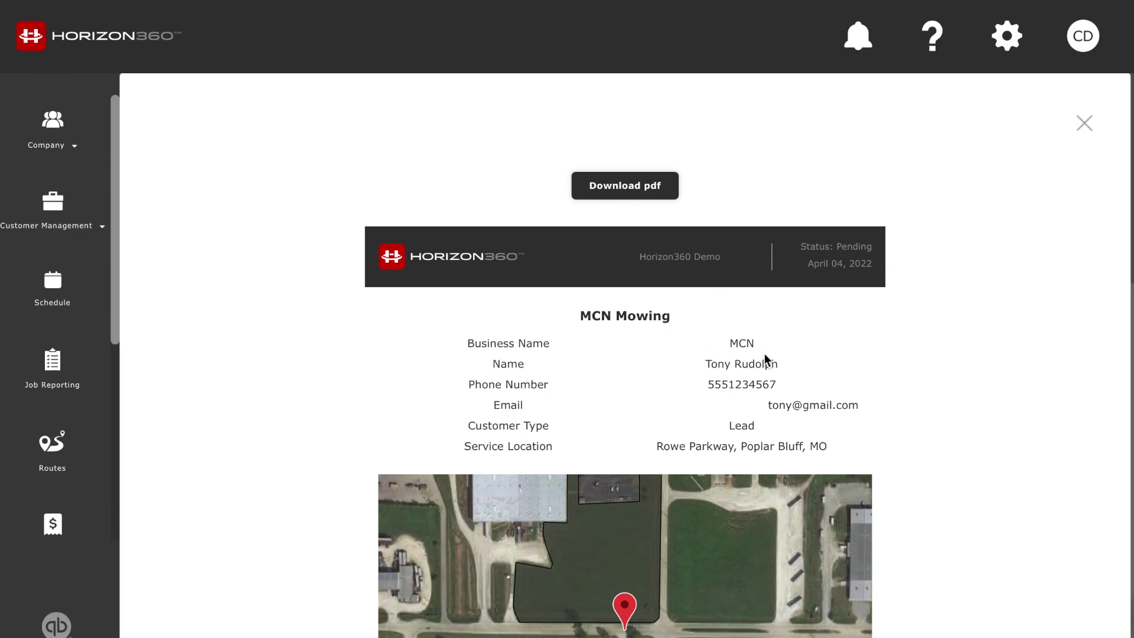
Scroll through the Pending MCN Mowing estimate preview and close it
{"action": "scroll", "coordinate": [937, 355], "scroll_direction": "down", "scroll_amount": 2}
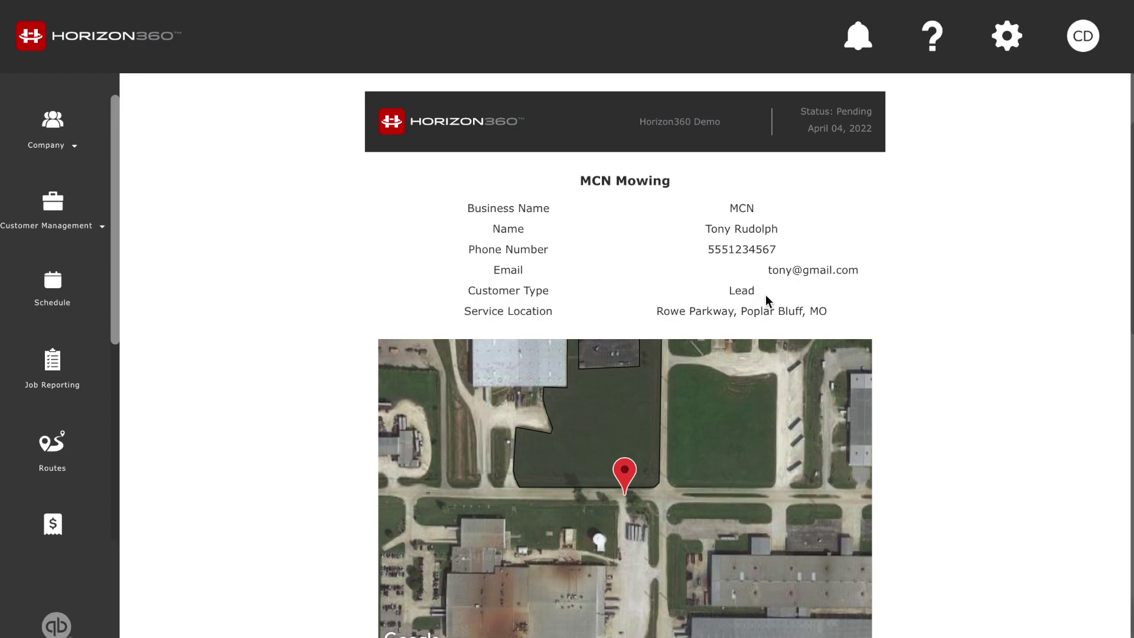
{"action": "scroll", "coordinate": [927, 329], "scroll_direction": "down", "scroll_amount": 2}
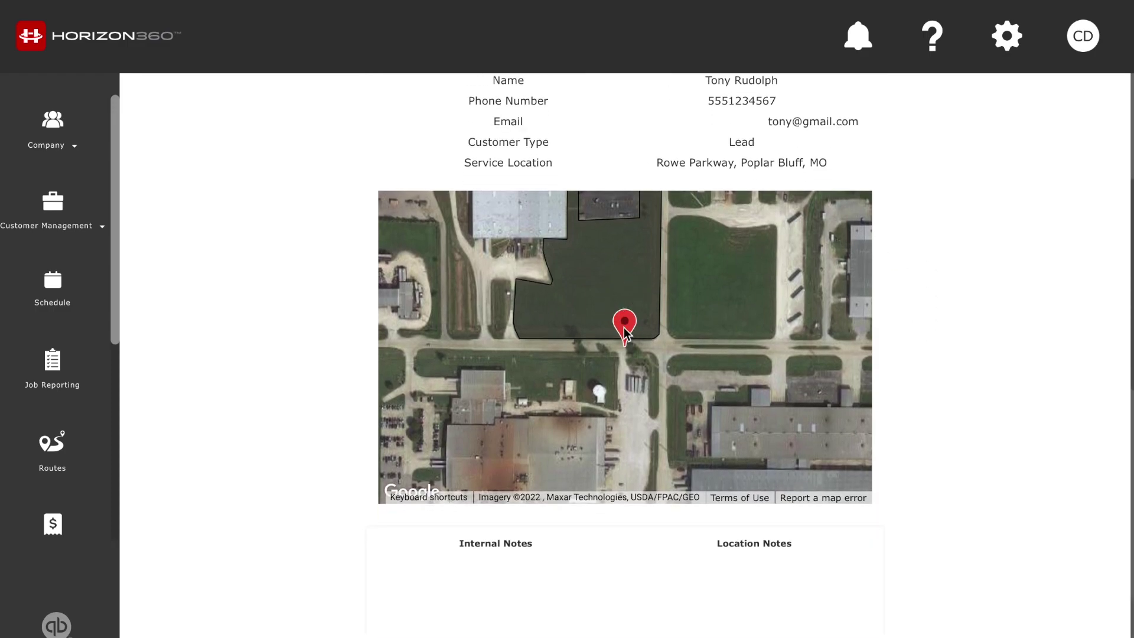
{"action": "scroll", "coordinate": [996, 300], "scroll_direction": "up", "scroll_amount": 4}
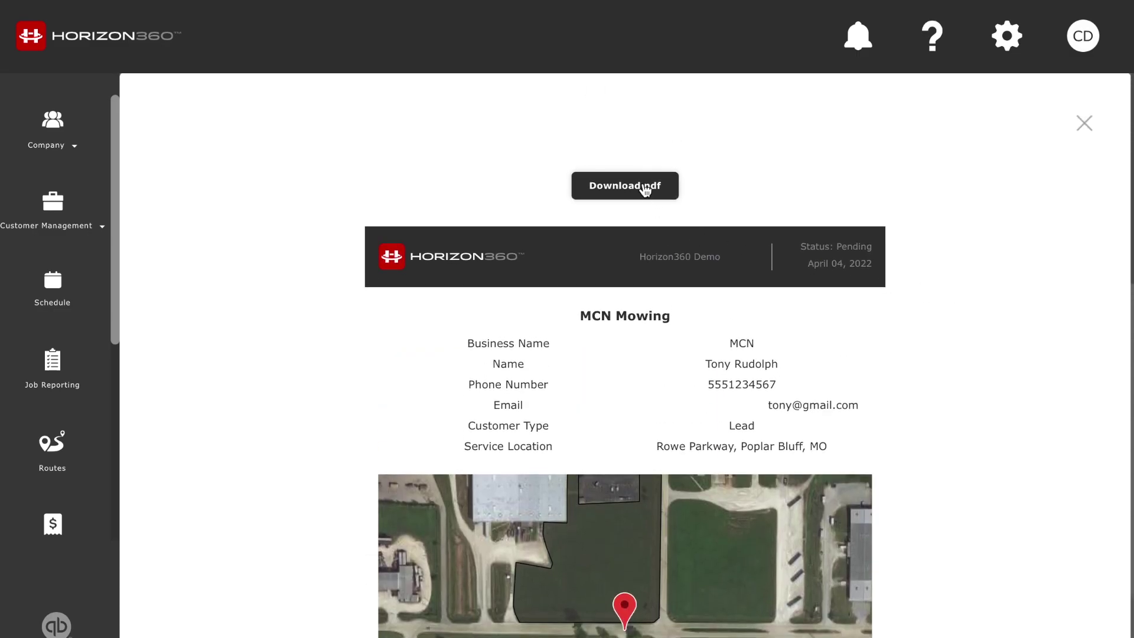
{"action": "left_click", "coordinate": [1084, 122]}
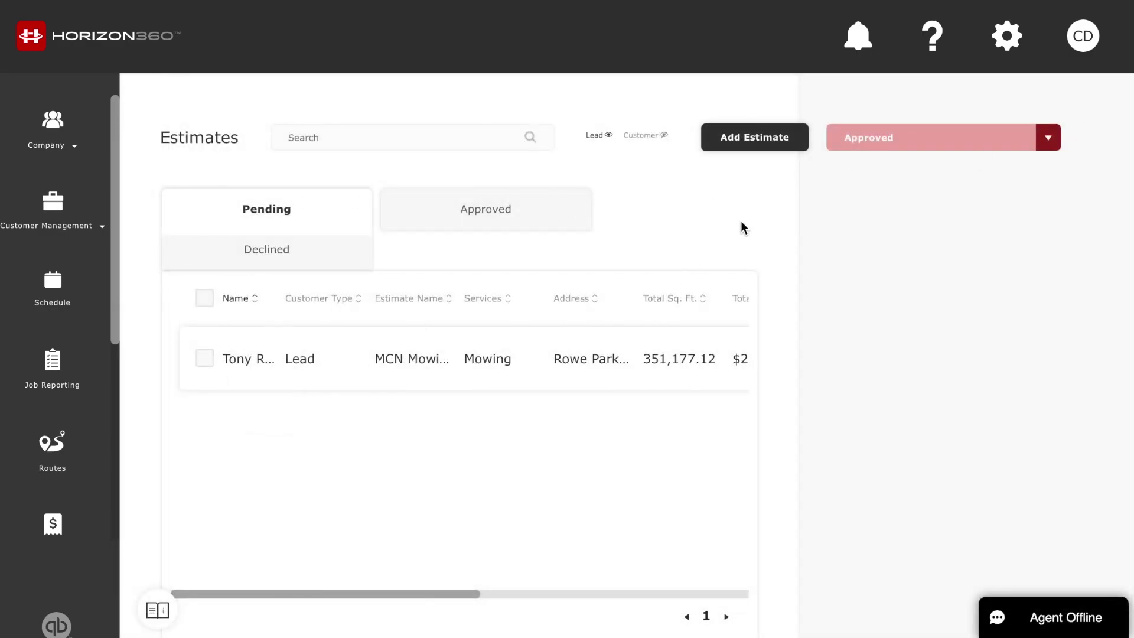
Start a new estimate for business SUSA with the contact's first name, last name and phone number
{"action": "left_click", "coordinate": [745, 139]}
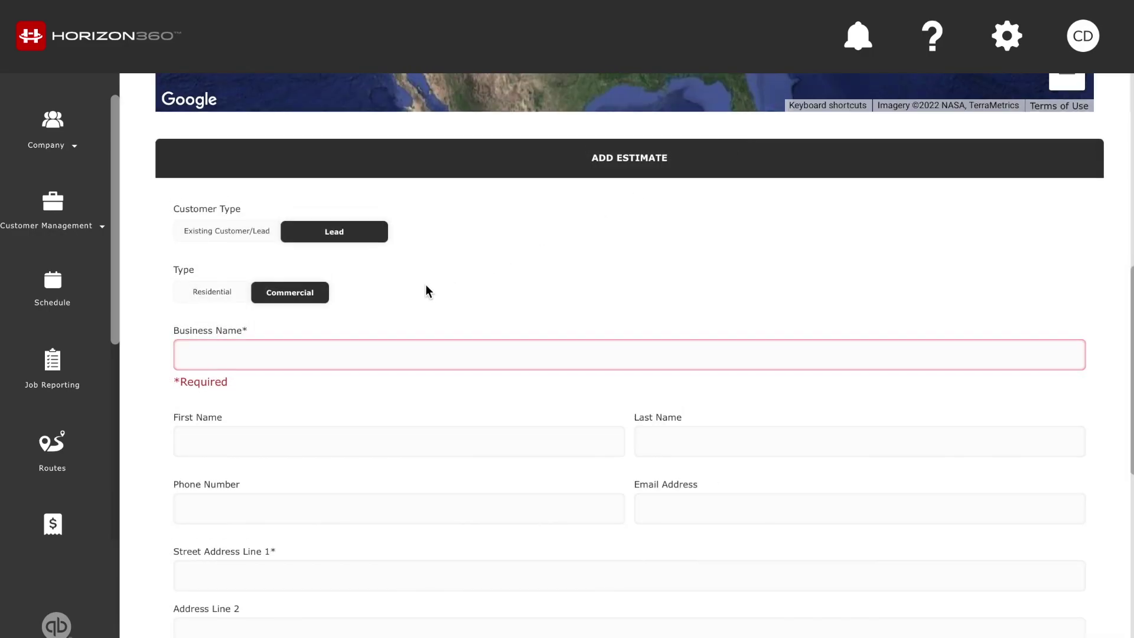
{"action": "scroll", "coordinate": [425, 285], "scroll_direction": "up", "scroll_amount": 1}
{"action": "left_click", "coordinate": [425, 355]}
{"action": "type", "text": "SUSA"}
{"action": "left_click", "coordinate": [399, 483]}
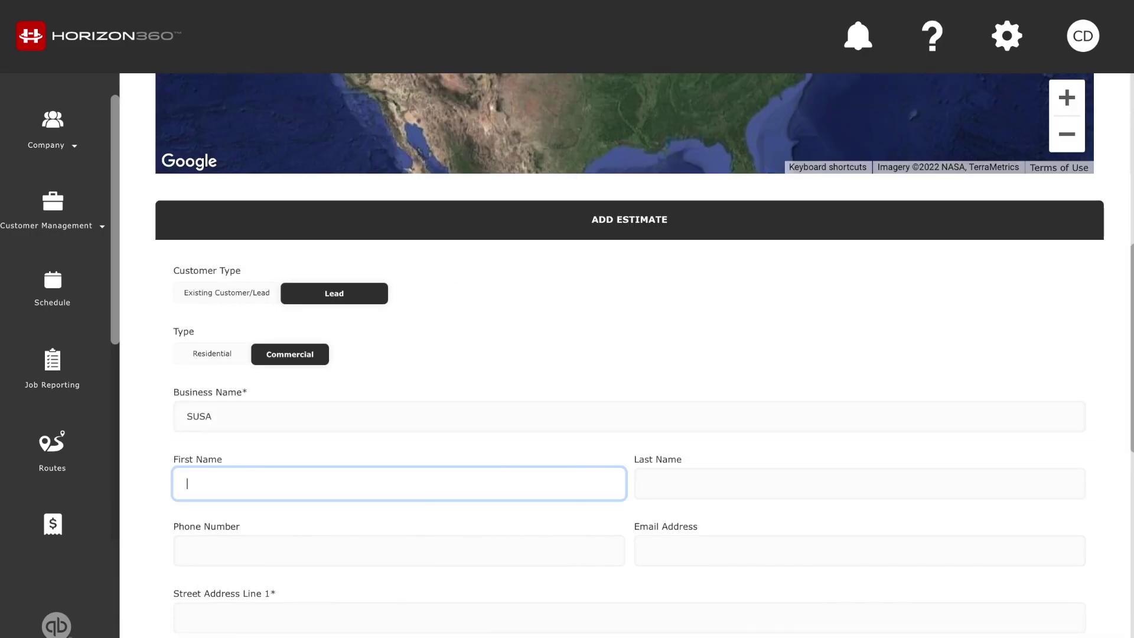
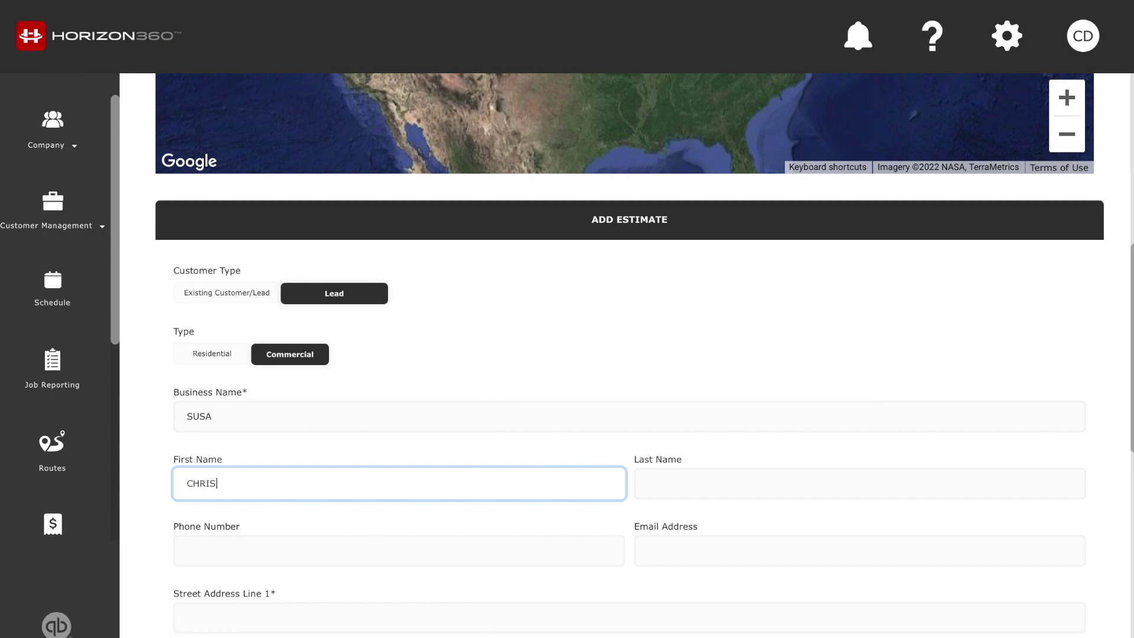
{"action": "key", "text": "Tab"}
{"action": "key", "text": "Tab"}
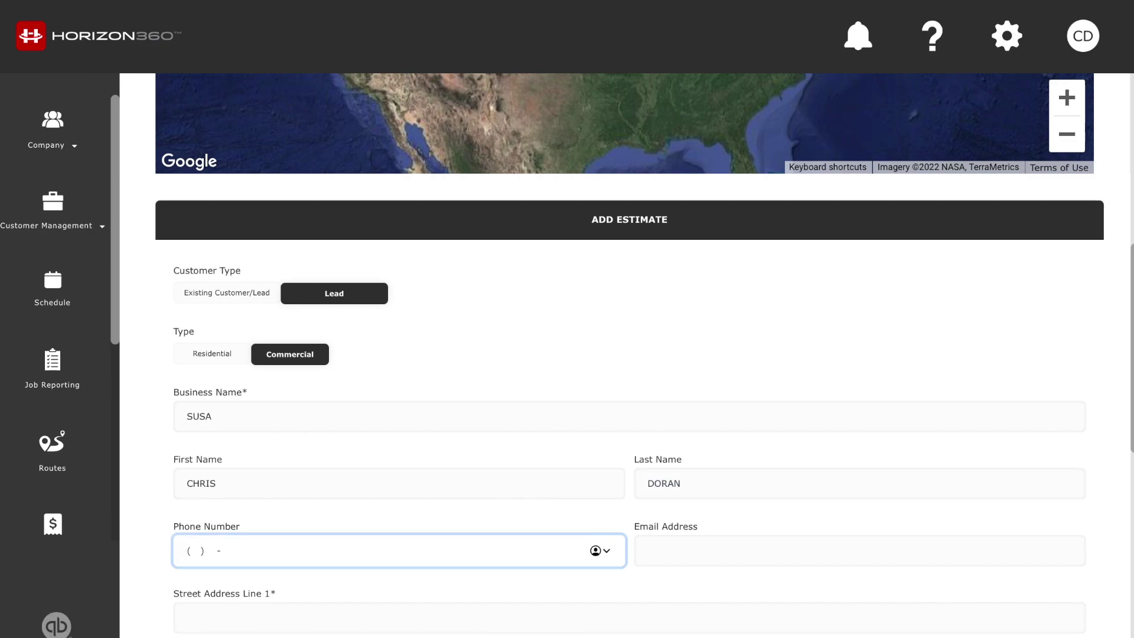
{"action": "type", "text": "555) 123-4567"}
Add the contact's e-mail and the suggested Poplar Bluff street address, then save the lead
{"action": "scroll", "coordinate": [499, 425], "scroll_direction": "down", "scroll_amount": 2}
{"action": "left_click", "coordinate": [703, 450]}
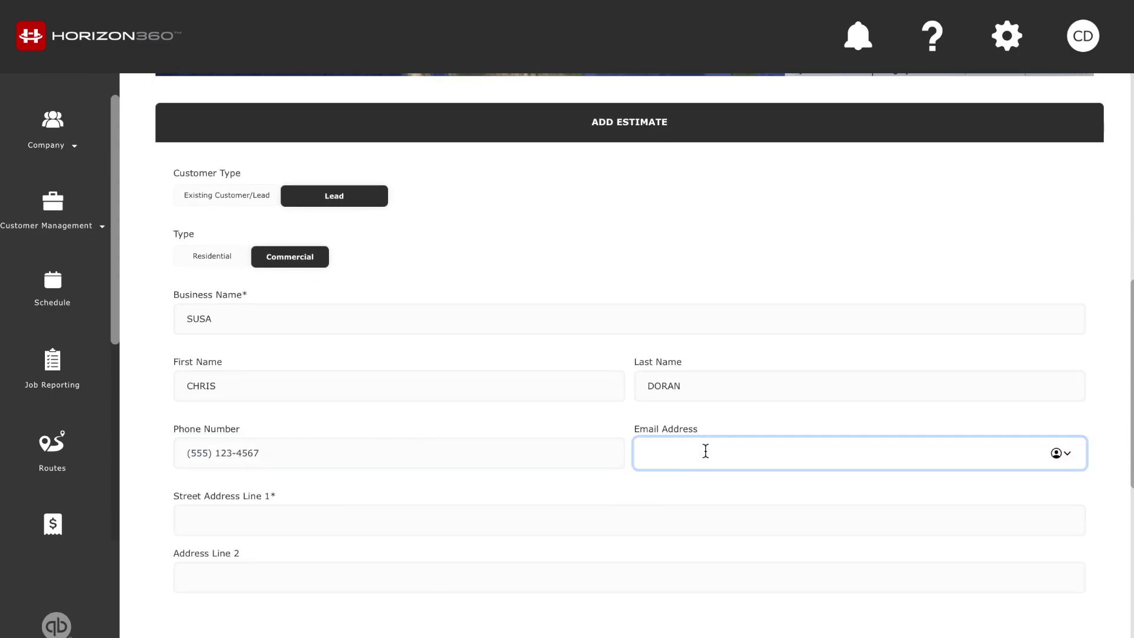
{"action": "left_click", "coordinate": [543, 526]}
{"action": "type", "text": "Rowe"}
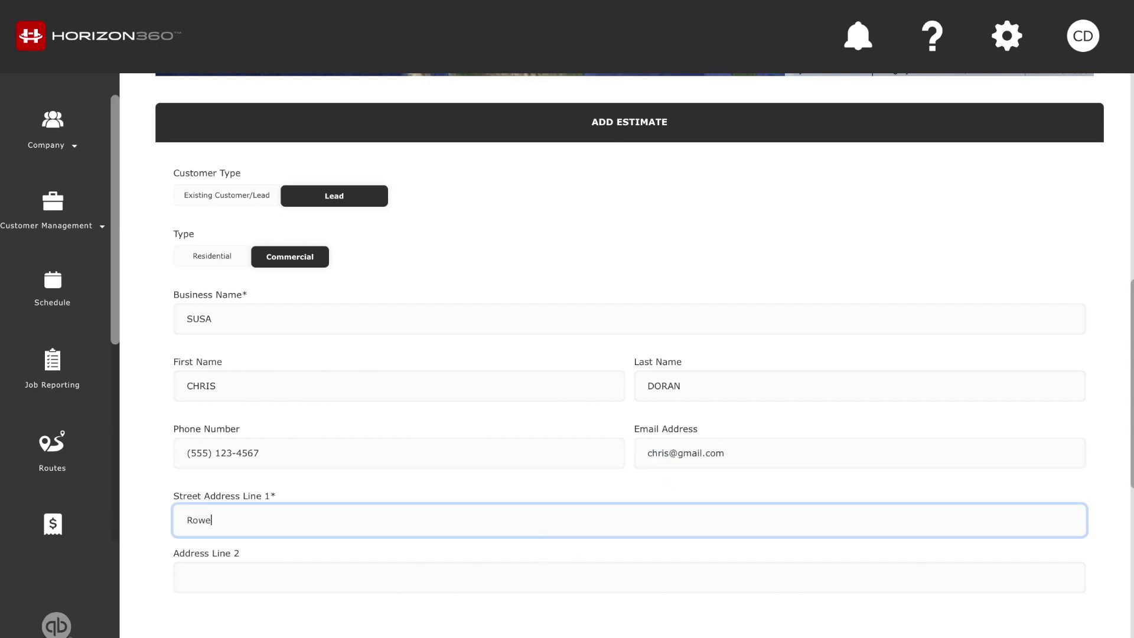
{"action": "type", "text": " Parkway"}
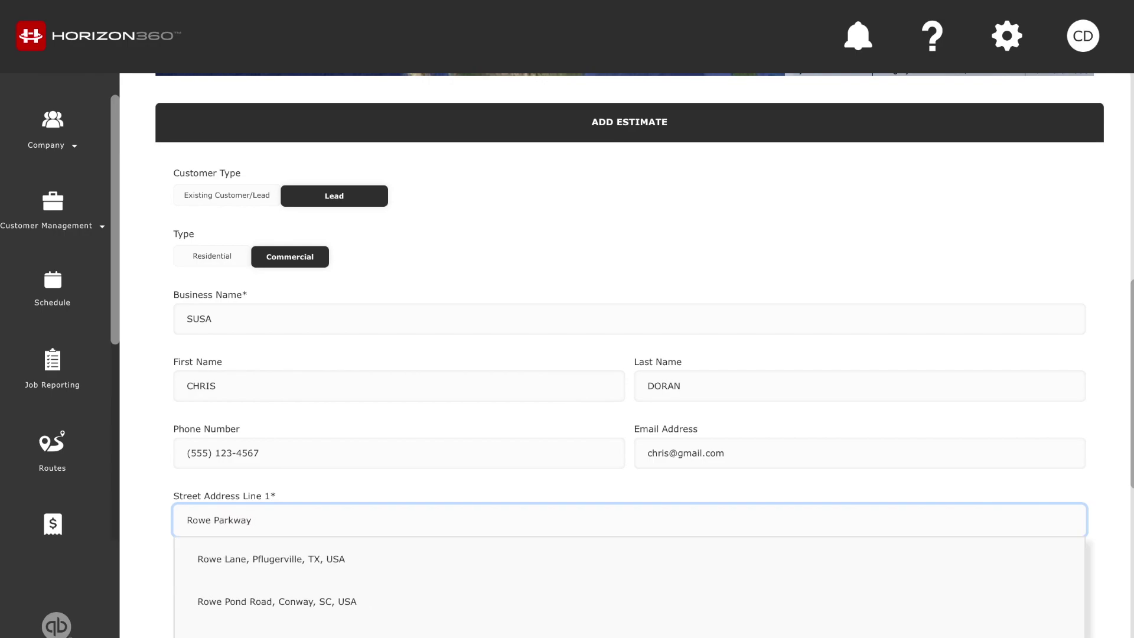
{"action": "left_click", "coordinate": [441, 562]}
{"action": "scroll", "coordinate": [440, 568], "scroll_direction": "down", "scroll_amount": 1}
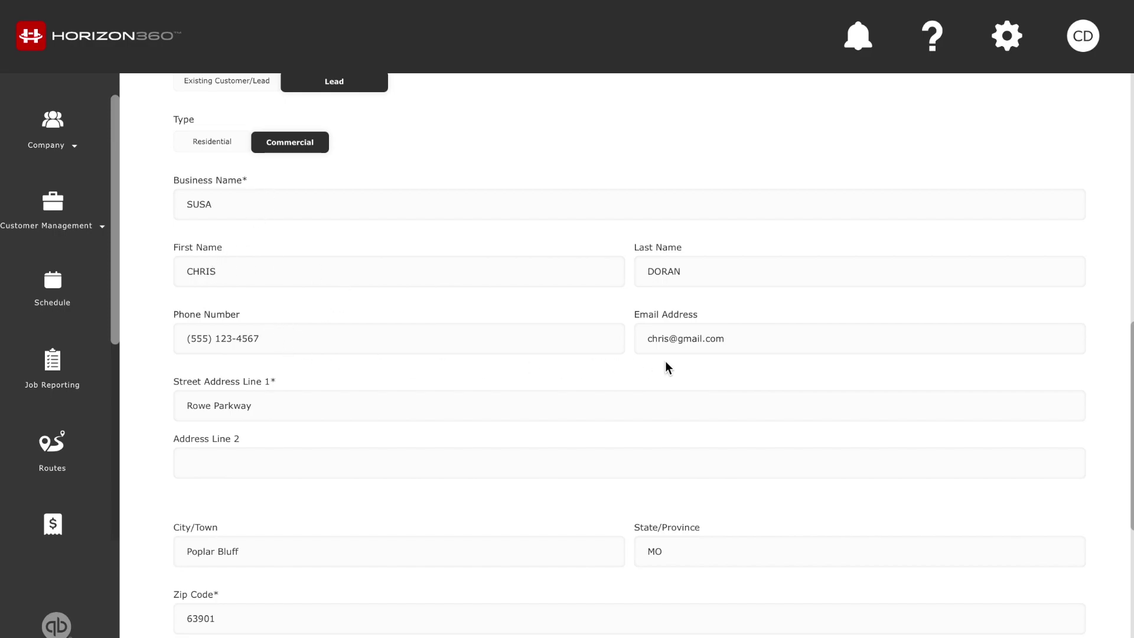
{"action": "scroll", "coordinate": [303, 406], "scroll_direction": "down", "scroll_amount": 5}
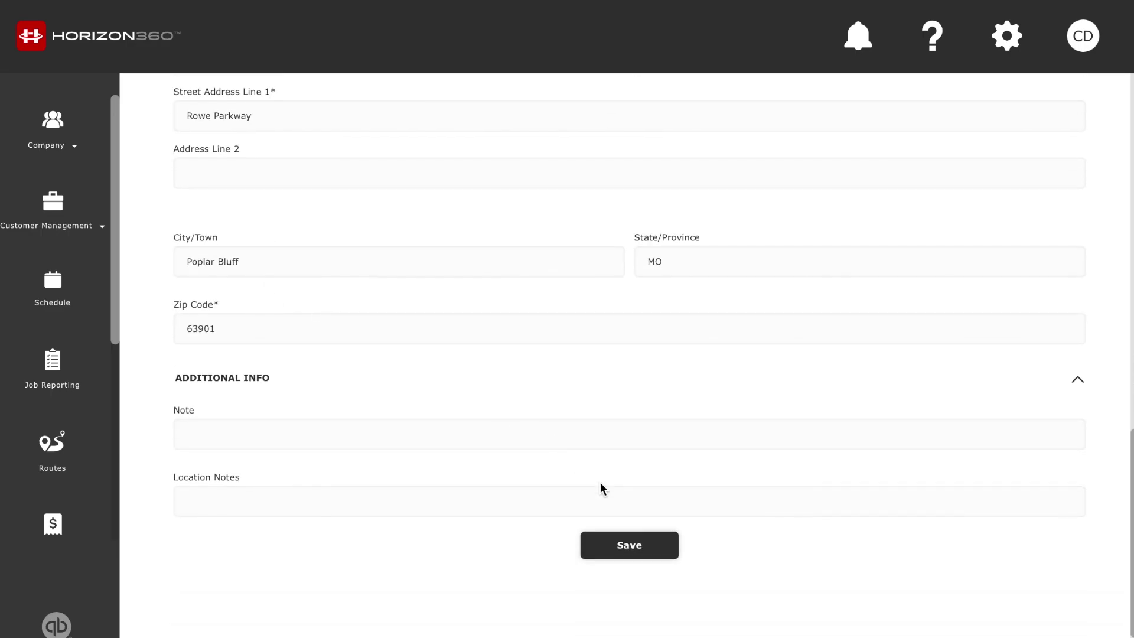
{"action": "left_click", "coordinate": [620, 547]}
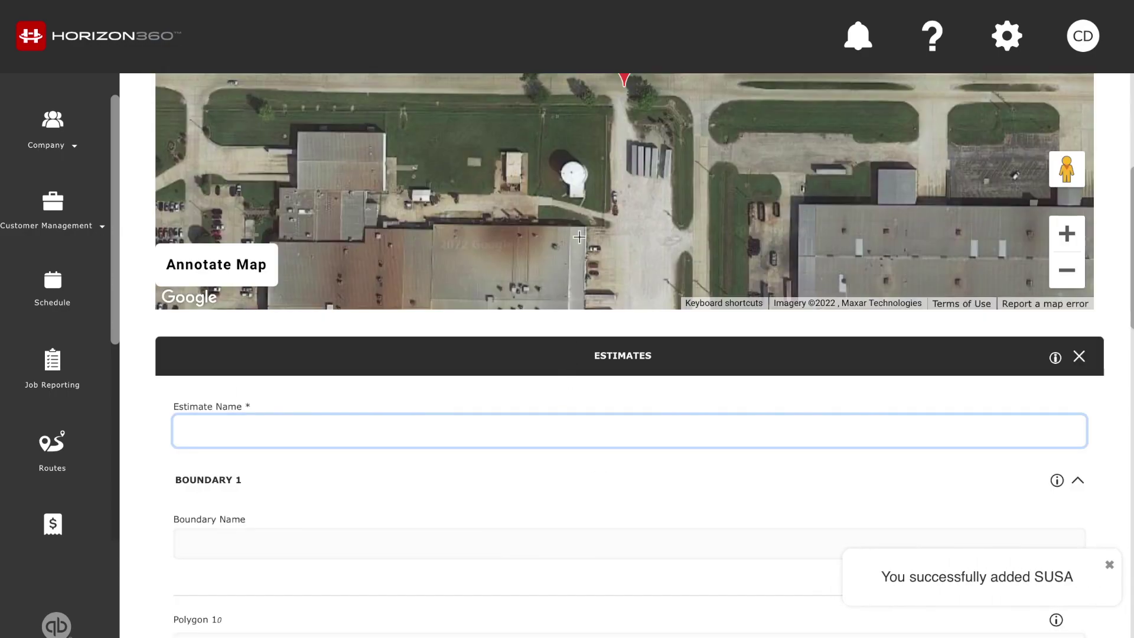
Trace the SUSA lot as a closed four-corner Polygon 1 of 964,919.03 sq.ft
{"action": "left_click", "coordinate": [1066, 270]}
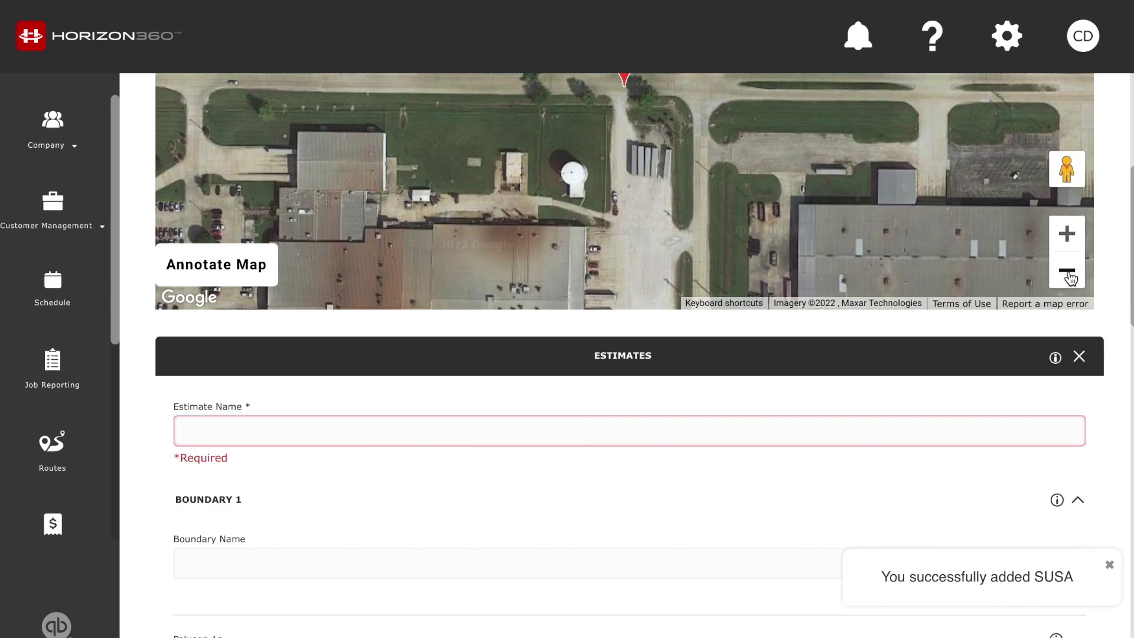
{"action": "left_click_drag", "start_coordinate": [697, 153], "coordinate": [721, 210]}
{"action": "left_click_drag", "start_coordinate": [805, 186], "coordinate": [820, 184]}
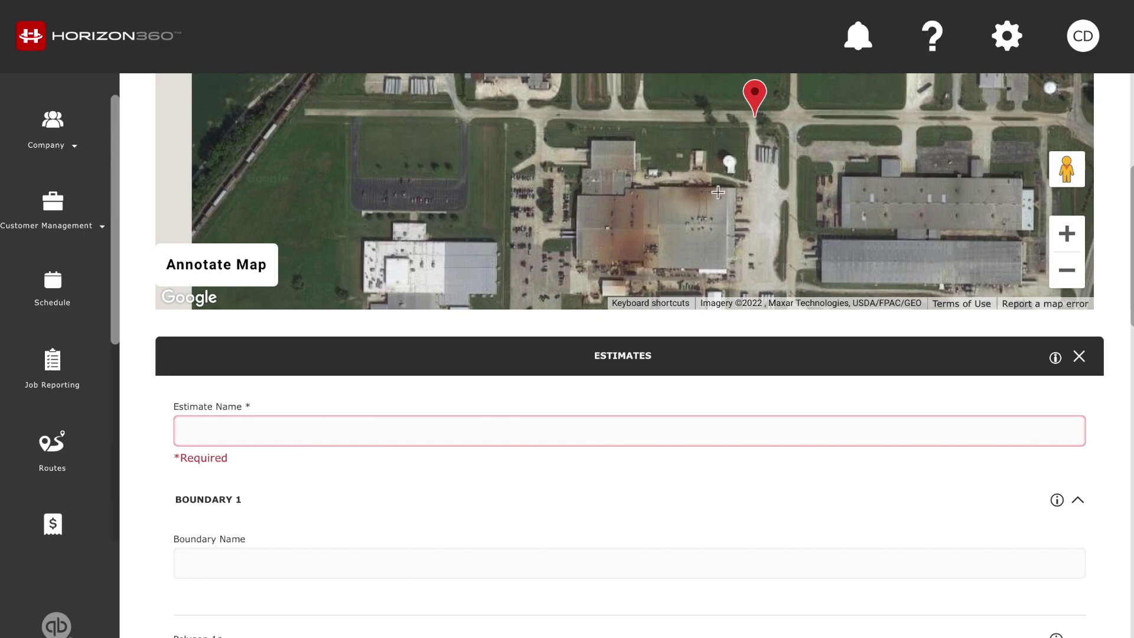
{"action": "scroll", "coordinate": [826, 236], "scroll_direction": "up", "scroll_amount": 3}
{"action": "left_click_drag", "start_coordinate": [909, 291], "coordinate": [916, 282]}
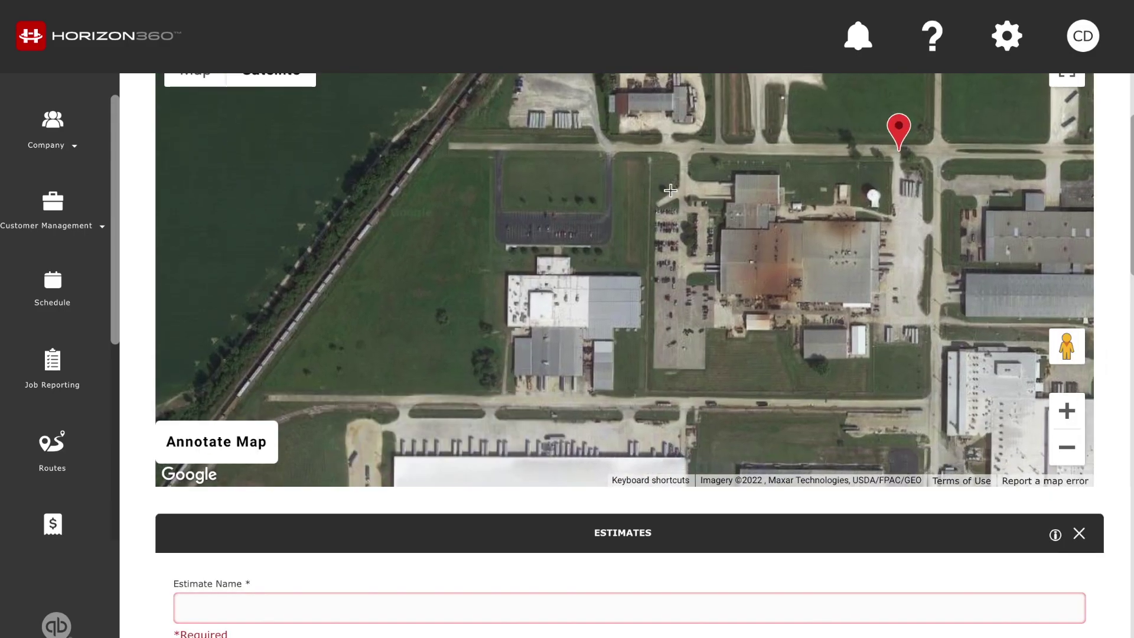
{"action": "left_click", "coordinate": [652, 151]}
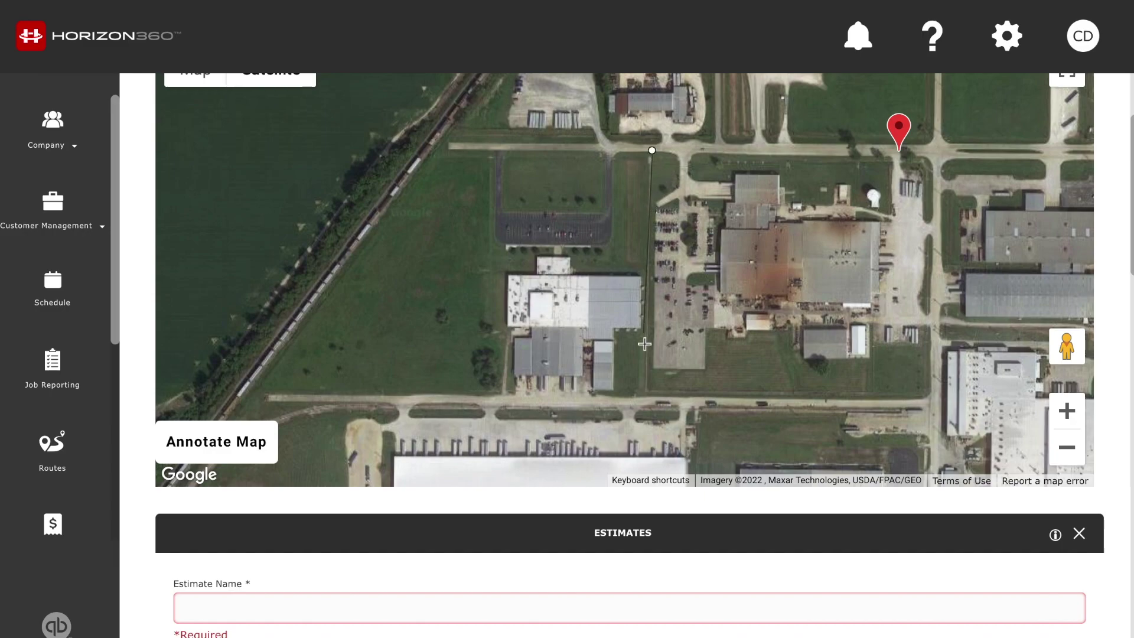
{"action": "left_click", "coordinate": [648, 399]}
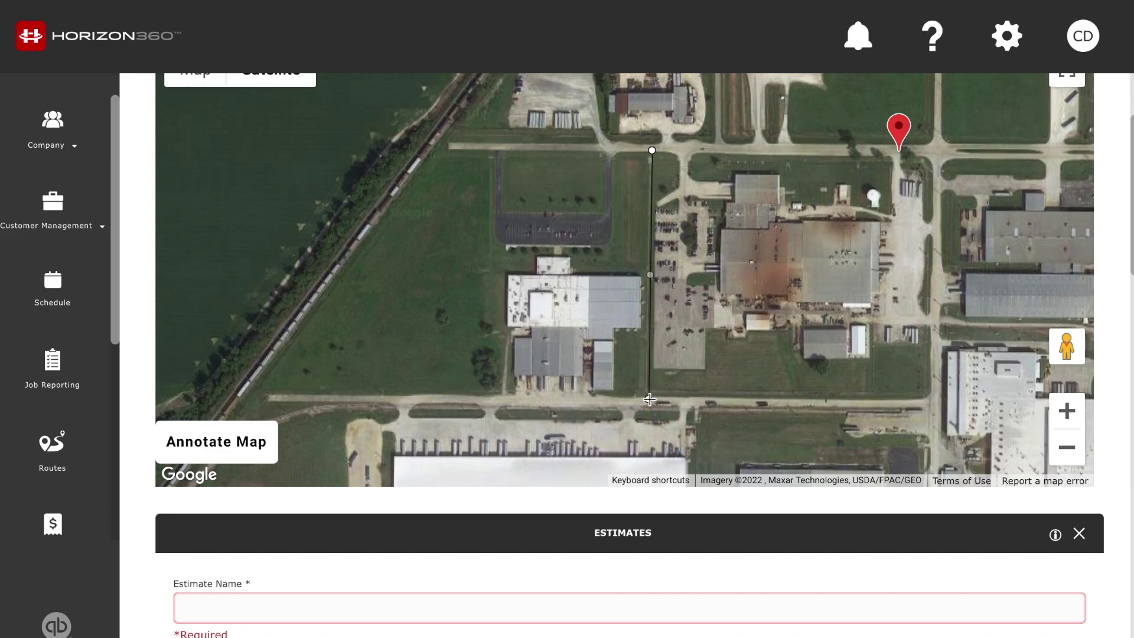
{"action": "left_click", "coordinate": [239, 393]}
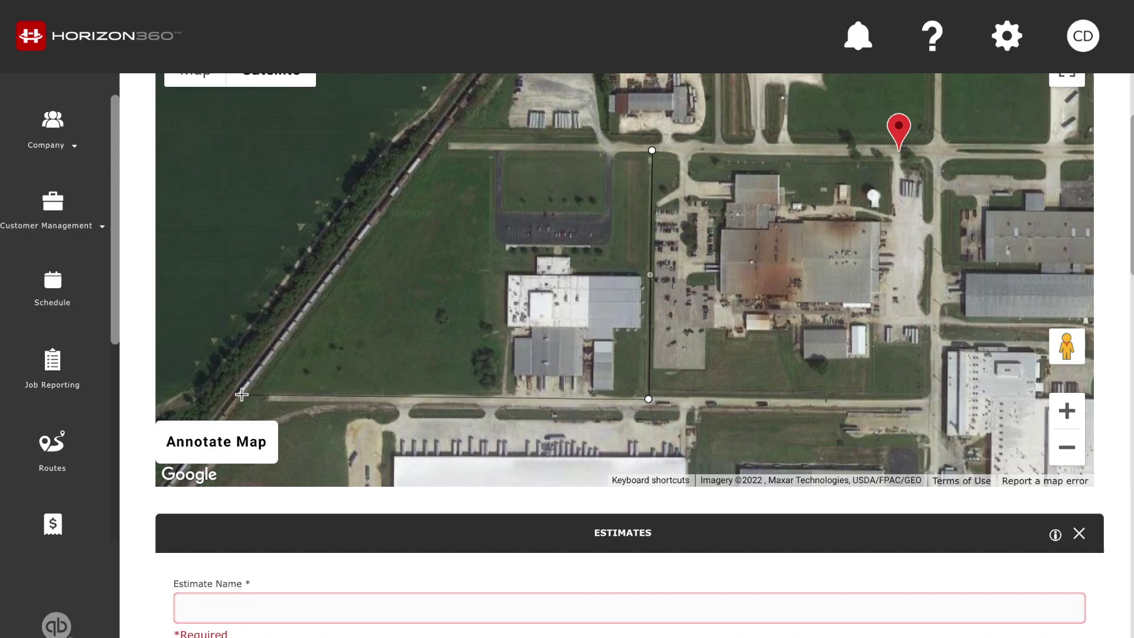
{"action": "left_click", "coordinate": [436, 145]}
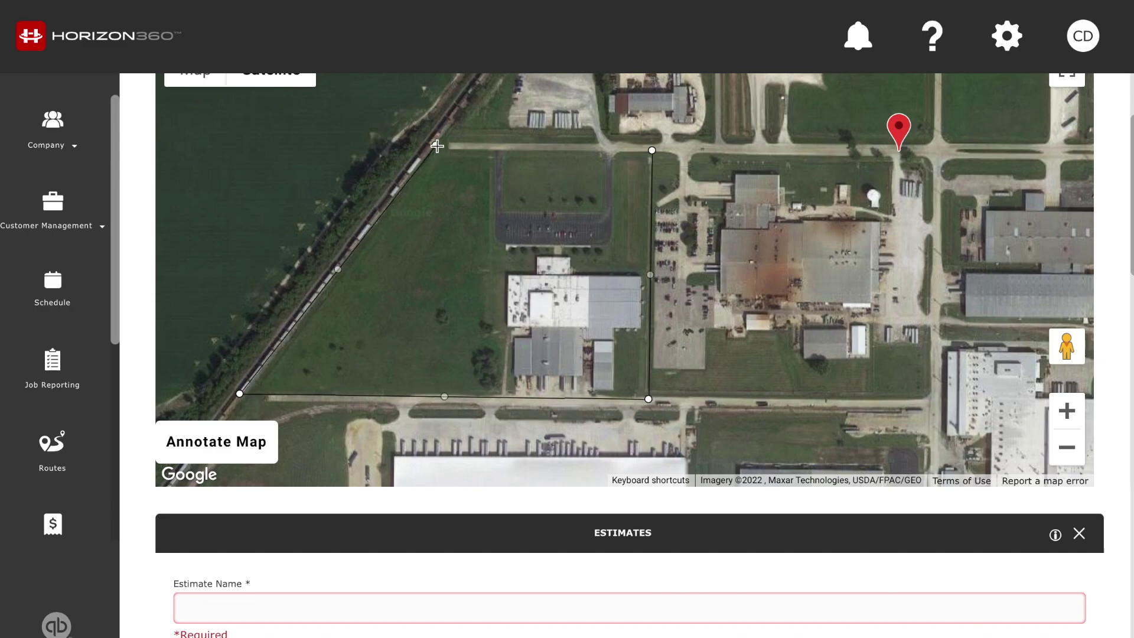
{"action": "left_click", "coordinate": [652, 151]}
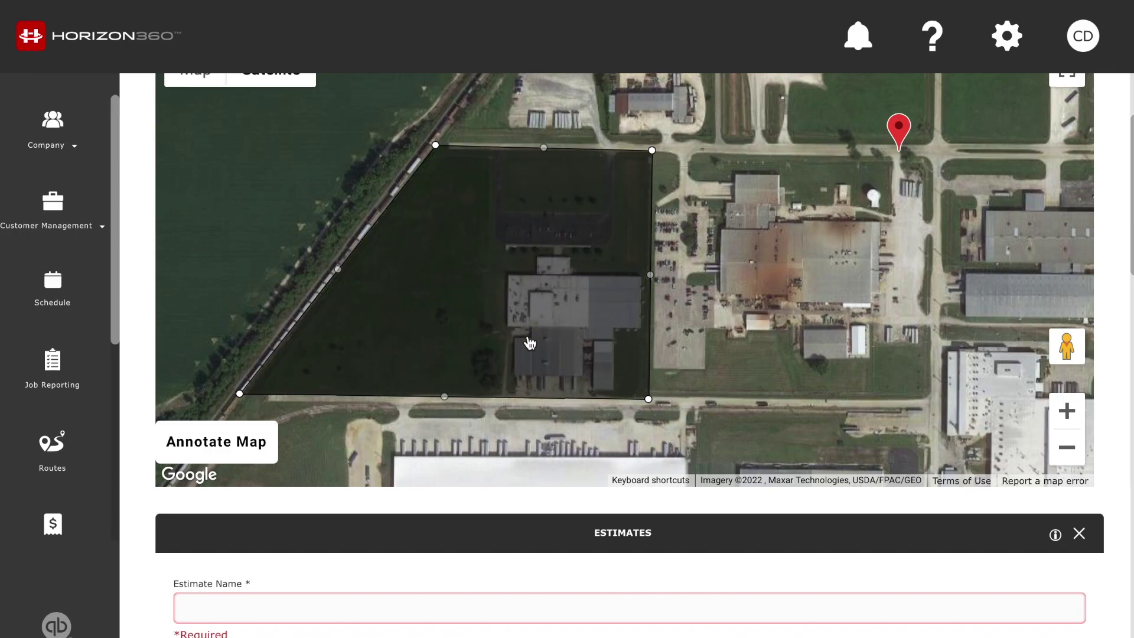
{"action": "scroll", "coordinate": [137, 375], "scroll_direction": "down", "scroll_amount": 3}
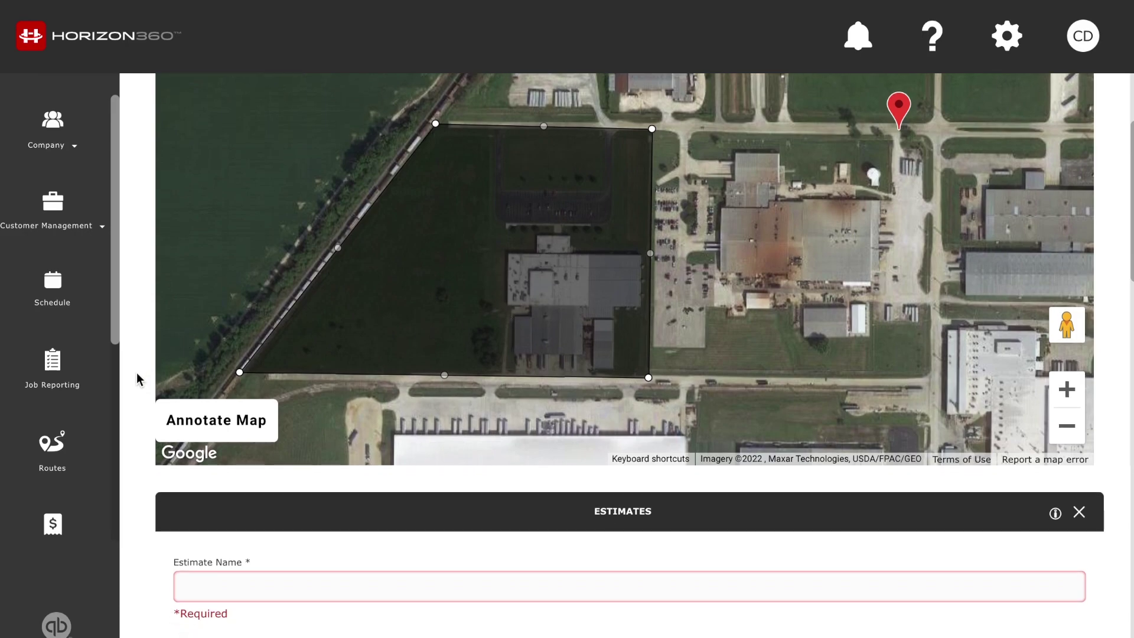
{"action": "left_click", "coordinate": [223, 377]}
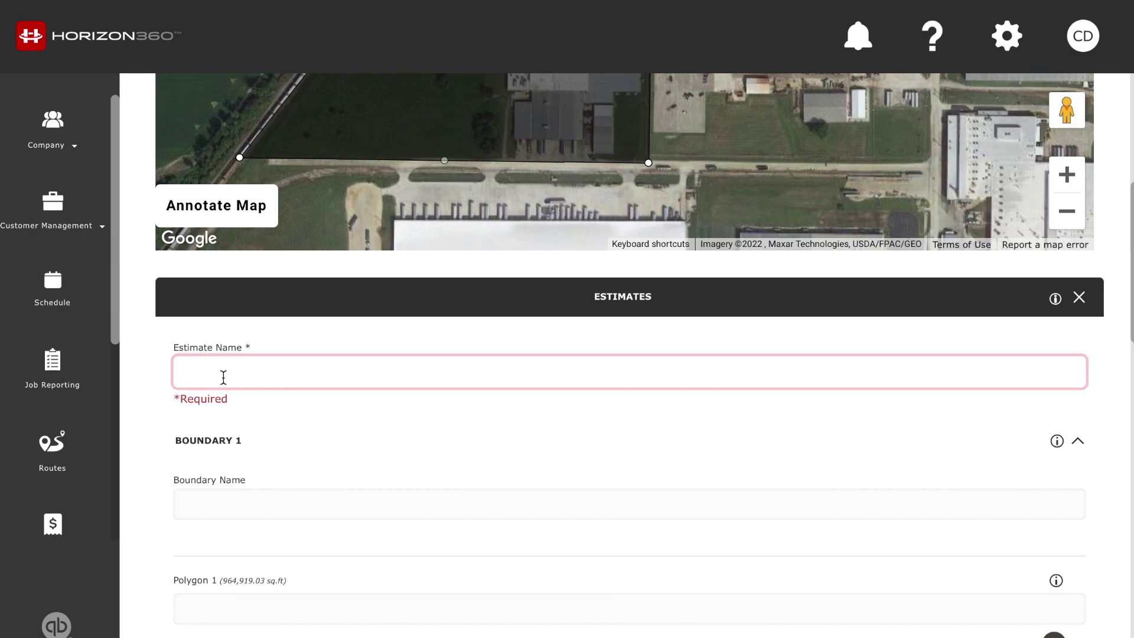
Name the estimate SUSA Mowing and add a subtracting second polygon named Building
{"action": "type", "text": "SUSA Mowing"}
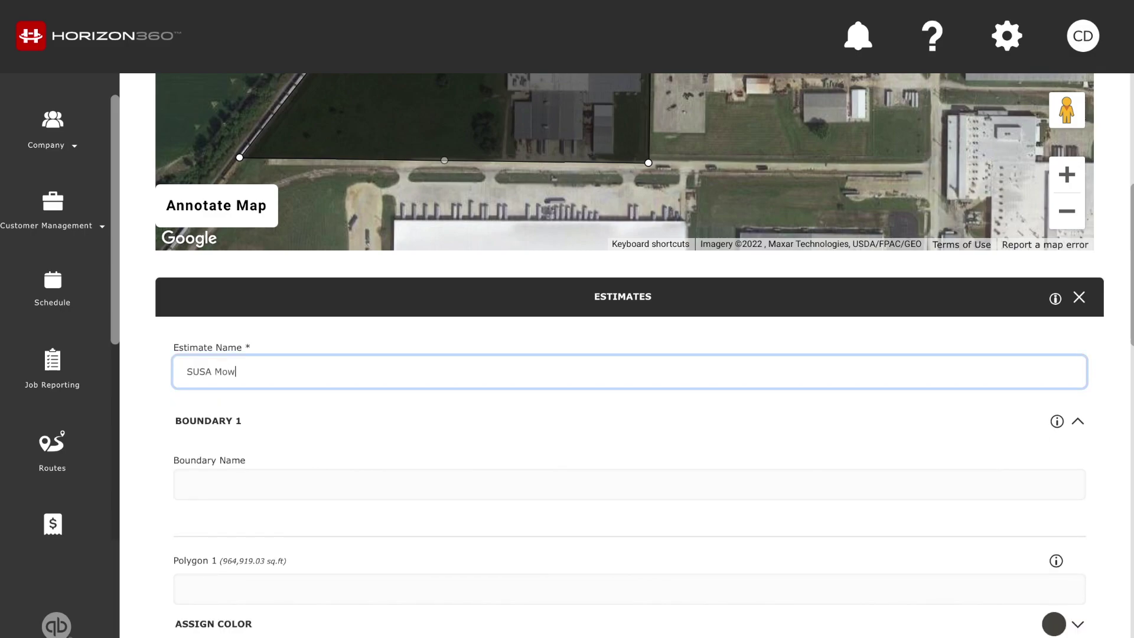
{"action": "scroll", "coordinate": [231, 364], "scroll_direction": "down", "scroll_amount": 3}
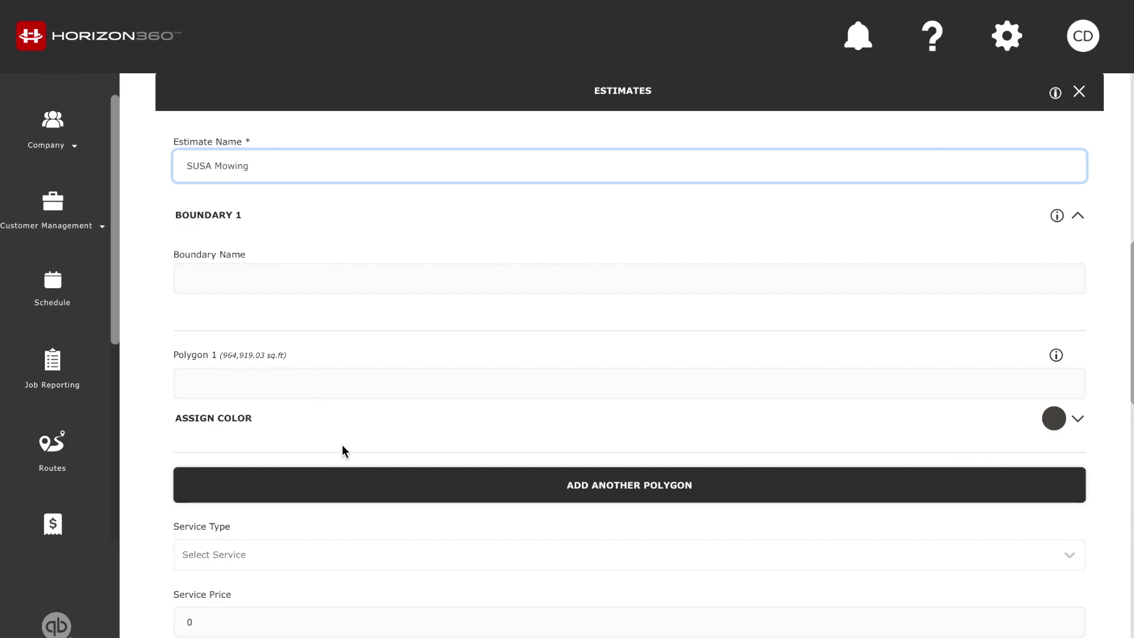
{"action": "left_click", "coordinate": [412, 485]}
{"action": "scroll", "coordinate": [411, 478], "scroll_direction": "down", "scroll_amount": 3}
{"action": "left_click", "coordinate": [303, 424]}
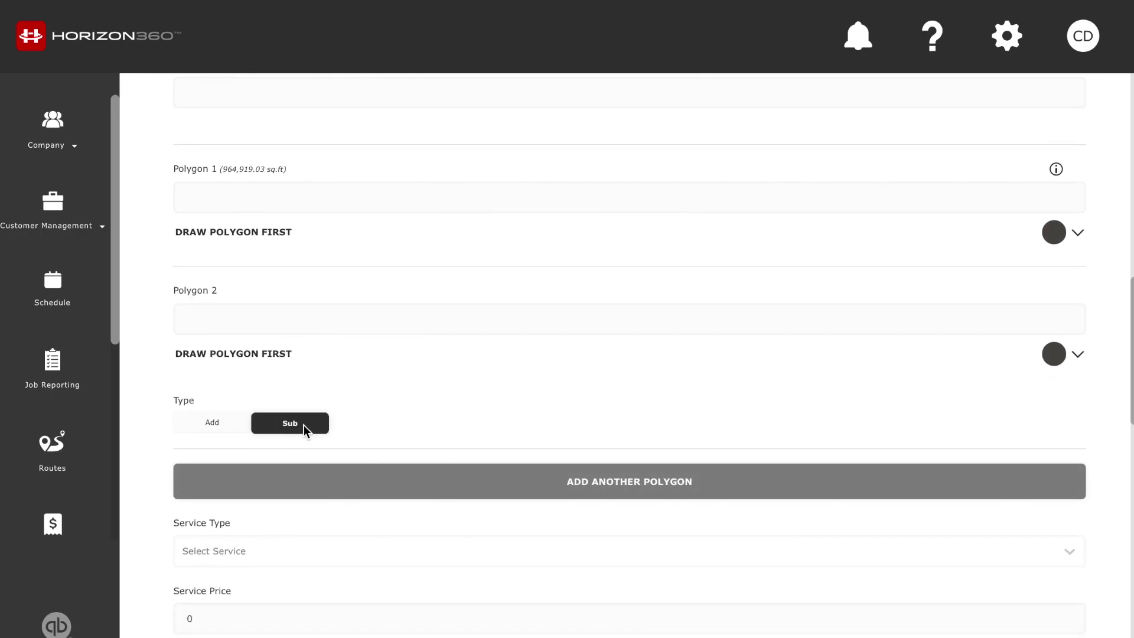
{"action": "left_click", "coordinate": [304, 321]}
{"action": "type", "text": "BNu"}
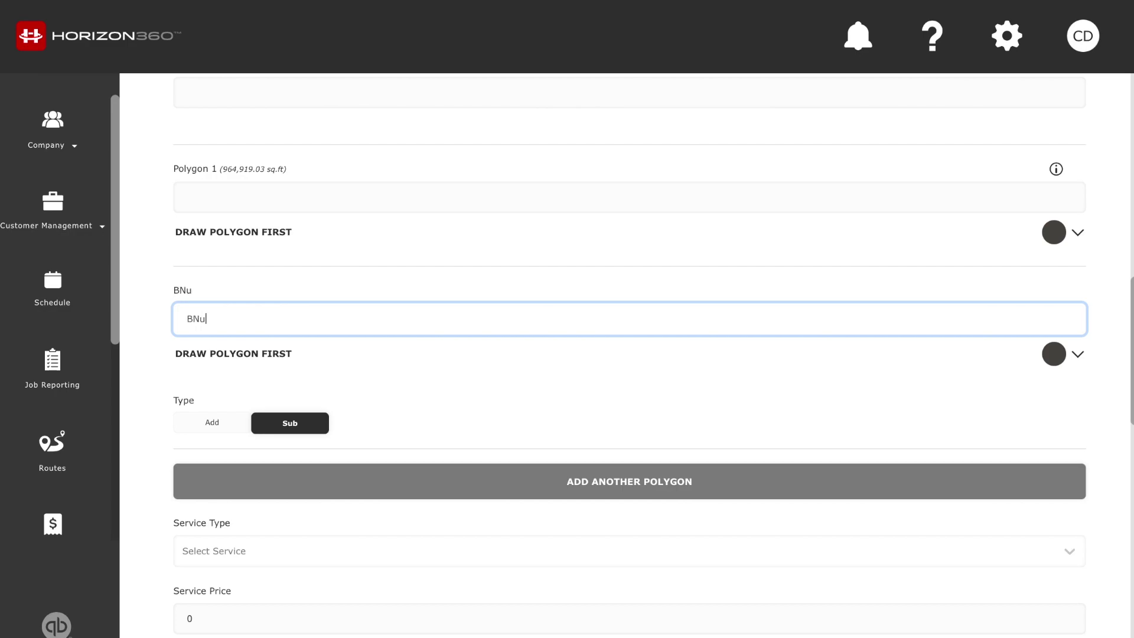
{"action": "type", "text": "l"}
{"action": "key", "text": "BackSpace"}
{"action": "key", "text": "BackSpace"}
{"action": "key", "text": "BackSpace"}
{"action": "type", "text": "uilding"}
{"action": "left_click", "coordinate": [153, 322]}
Trace the building outline, cutting 188,405.29 sq.ft to leave 776,513.74 sq.ft
{"action": "scroll", "coordinate": [152, 321], "scroll_direction": "up", "scroll_amount": 10}
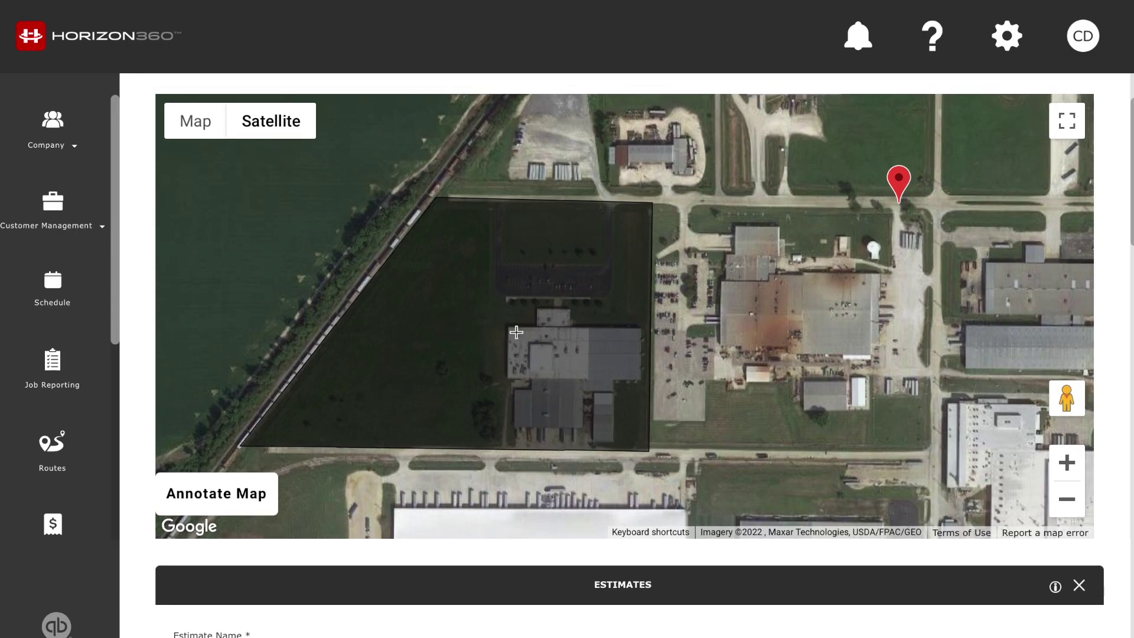
{"action": "left_click", "coordinate": [535, 308]}
{"action": "left_click", "coordinate": [614, 447]}
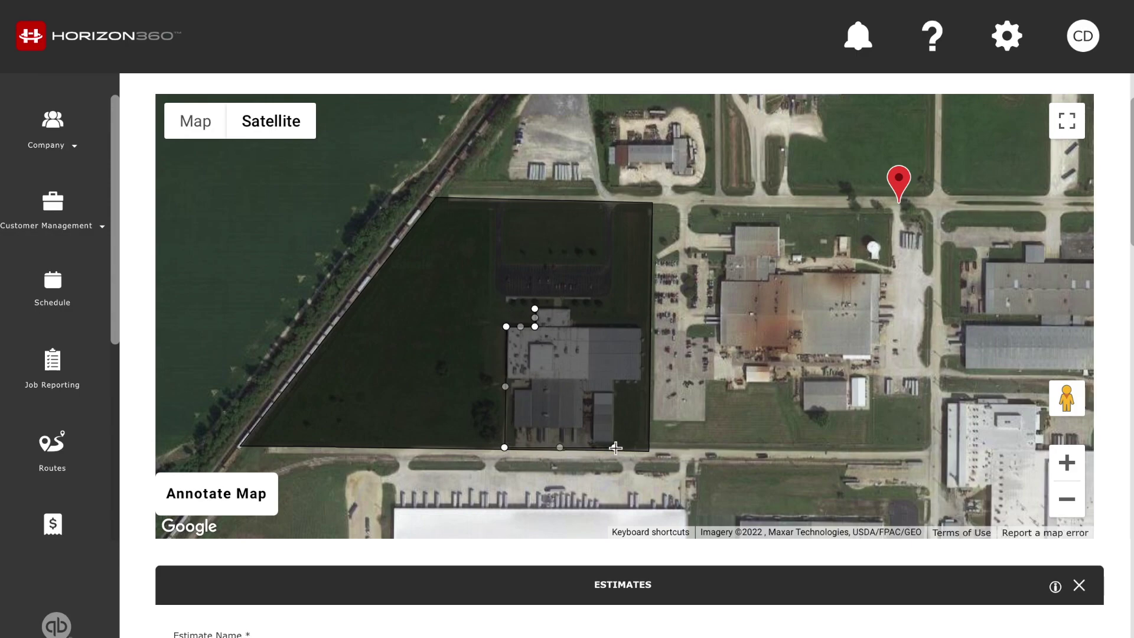
{"action": "left_click", "coordinate": [614, 381]}
{"action": "left_click", "coordinate": [639, 381]}
{"action": "left_click", "coordinate": [639, 324]}
{"action": "left_click", "coordinate": [570, 325]}
{"action": "left_click", "coordinate": [570, 309]}
{"action": "left_click", "coordinate": [535, 308]}
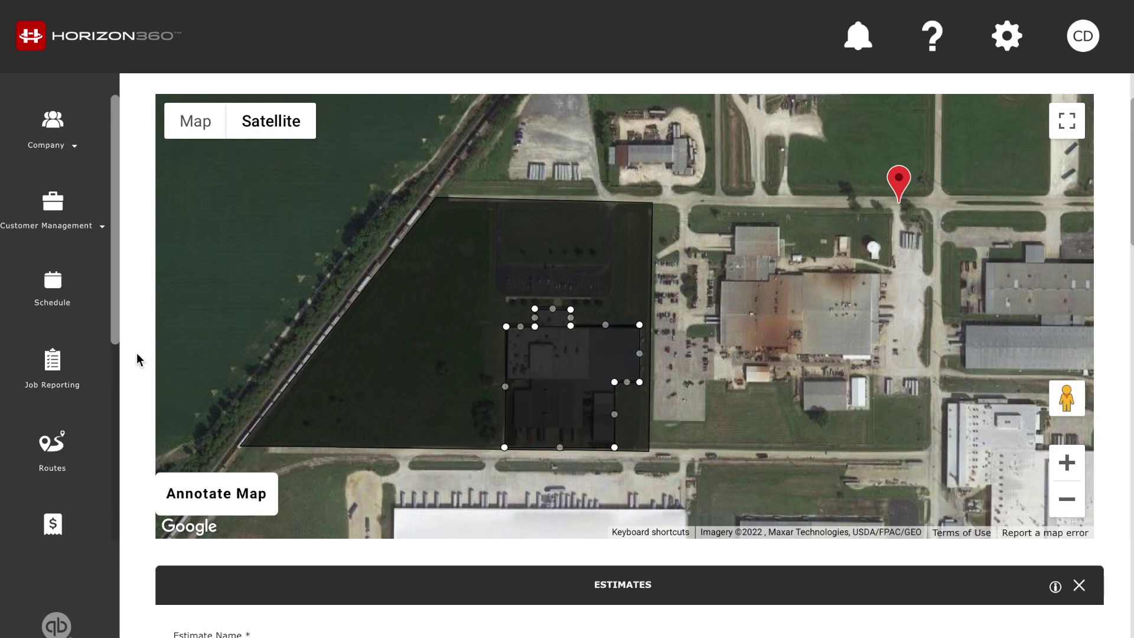
{"action": "scroll", "coordinate": [136, 353], "scroll_direction": "down", "scroll_amount": 10}
{"action": "scroll", "coordinate": [137, 354], "scroll_direction": "down", "scroll_amount": 5}
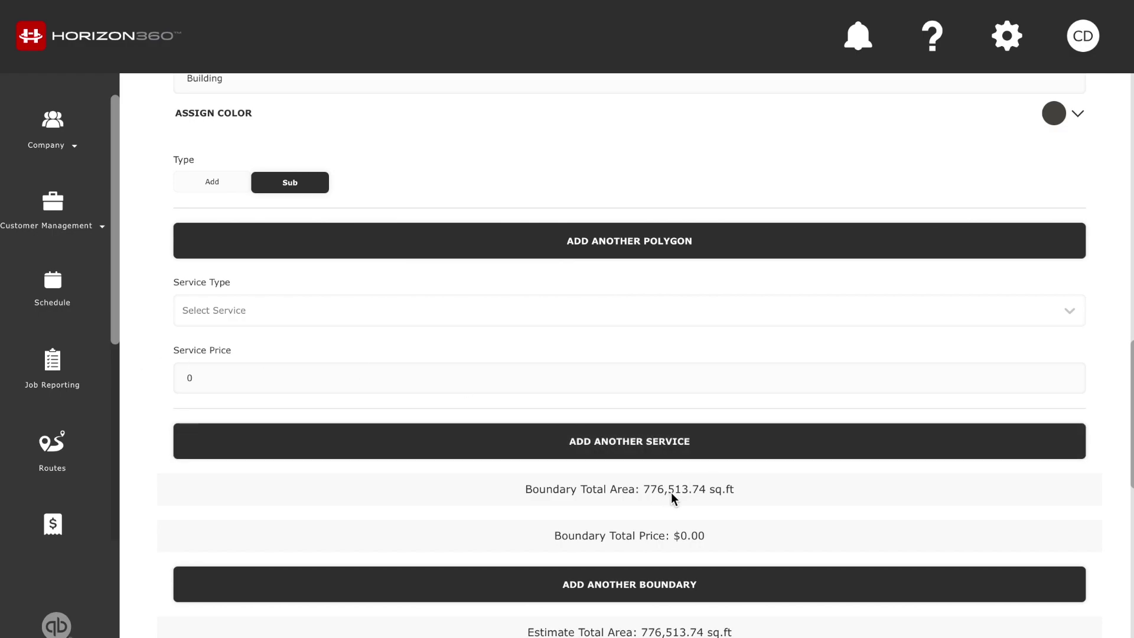
Add a third polygon named Parking Lot, set to subtract
{"action": "left_click", "coordinate": [629, 242]}
{"action": "left_click", "coordinate": [559, 262]}
{"action": "type", "text": "Parking Lot"}
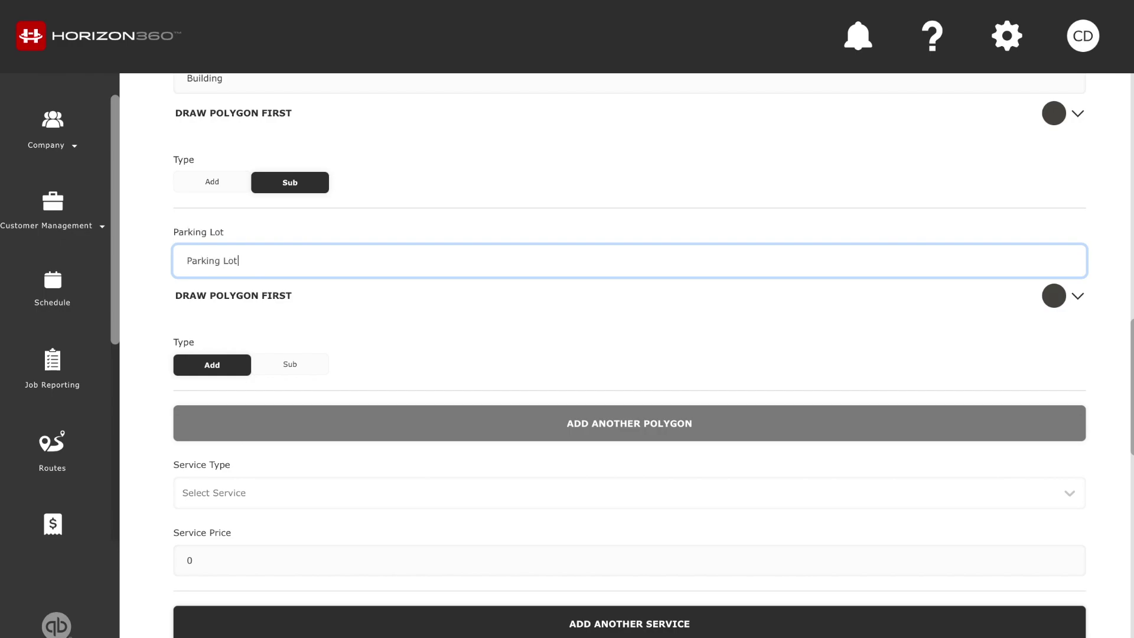
{"action": "left_click", "coordinate": [295, 364]}
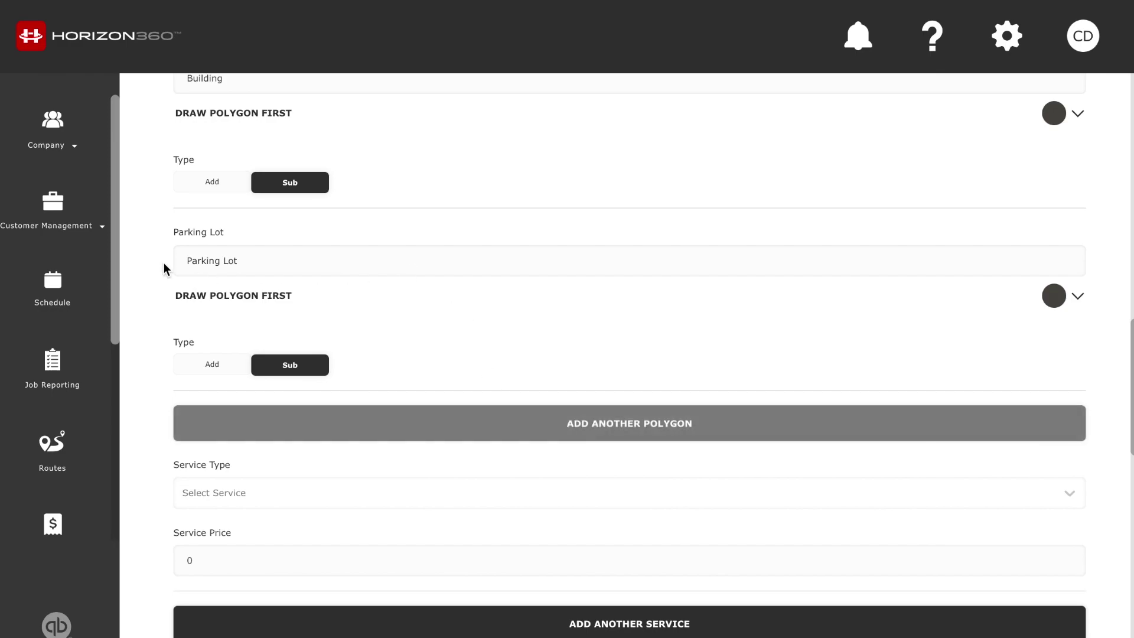
Trace the parking lot north of the building as a closed polygon
{"action": "scroll", "coordinate": [165, 266], "scroll_direction": "up", "scroll_amount": 10}
{"action": "scroll", "coordinate": [163, 266], "scroll_direction": "up", "scroll_amount": 4}
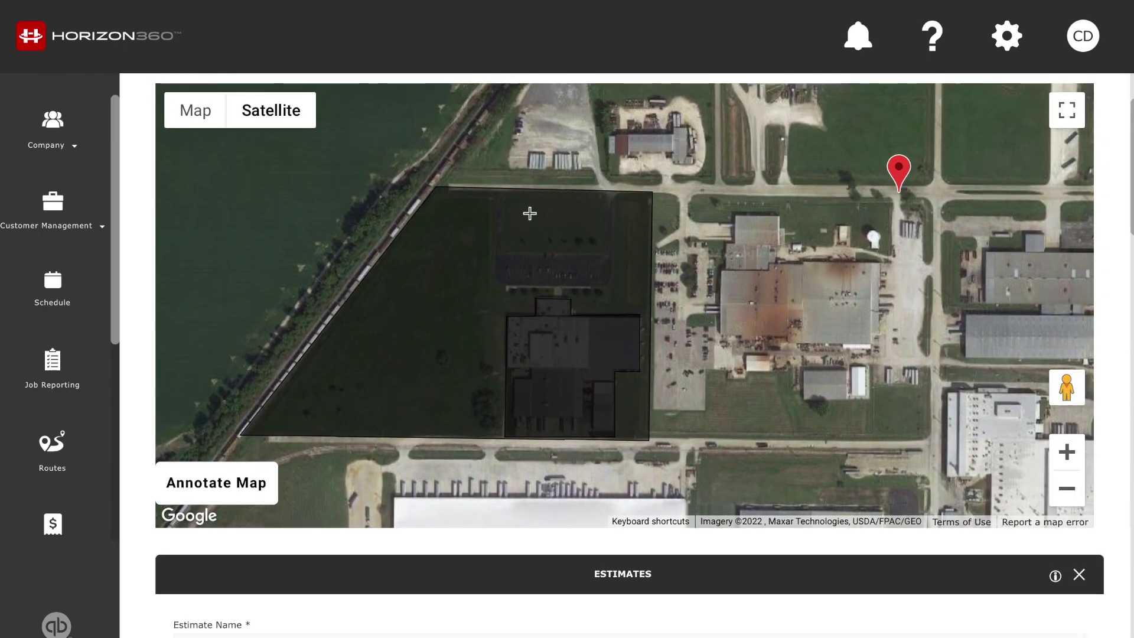
{"action": "left_click", "coordinate": [494, 196]}
{"action": "left_click", "coordinate": [496, 285]}
{"action": "left_click", "coordinate": [615, 196]}
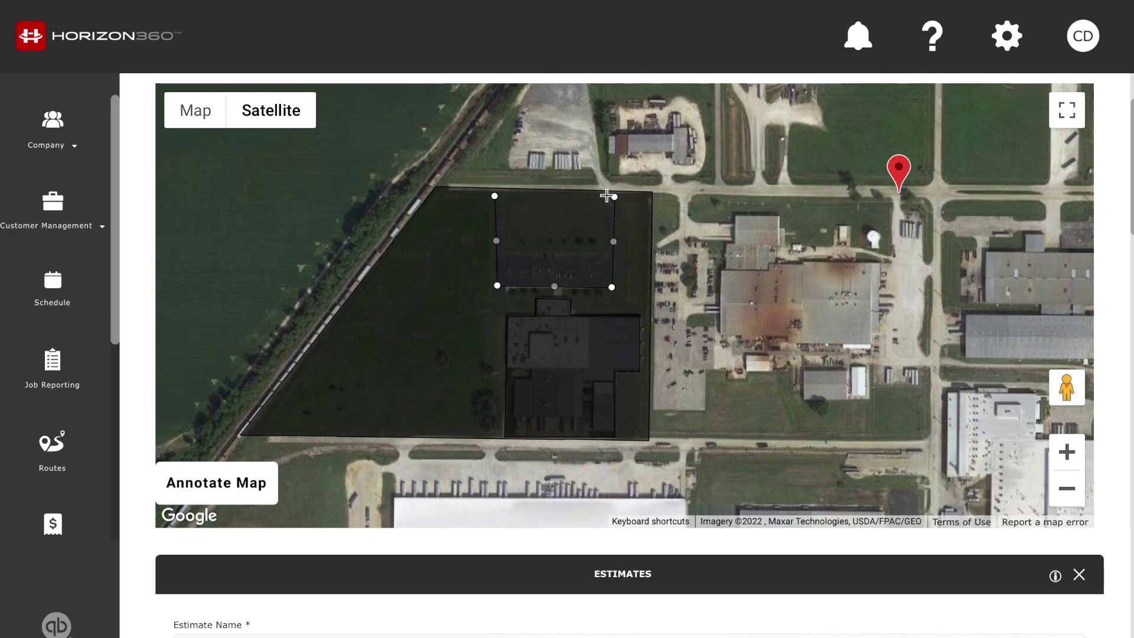
{"action": "left_click", "coordinate": [605, 195]}
{"action": "left_click", "coordinate": [601, 258]}
{"action": "left_click", "coordinate": [505, 254]}
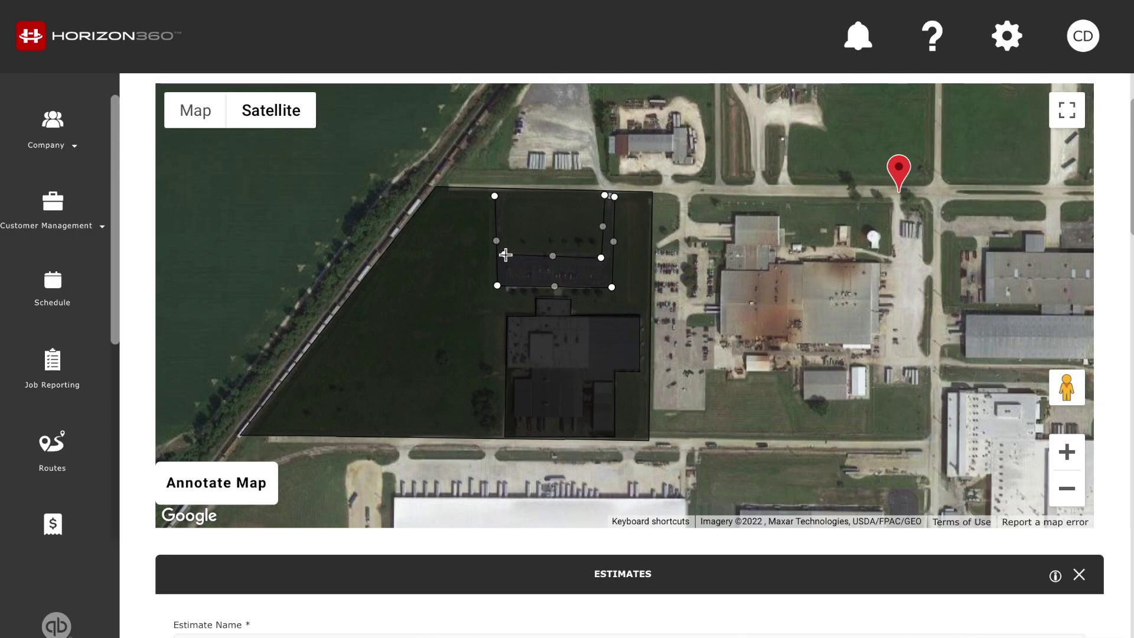
{"action": "left_click", "coordinate": [504, 194]}
{"action": "left_click", "coordinate": [495, 196]}
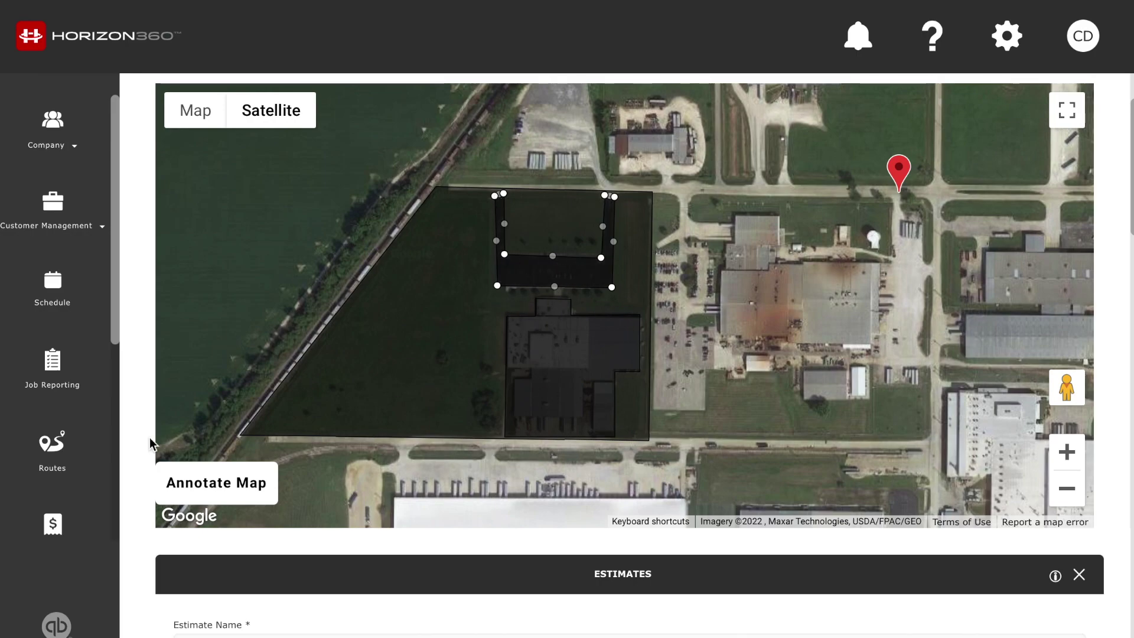
{"action": "scroll", "coordinate": [137, 437], "scroll_direction": "down", "scroll_amount": 5}
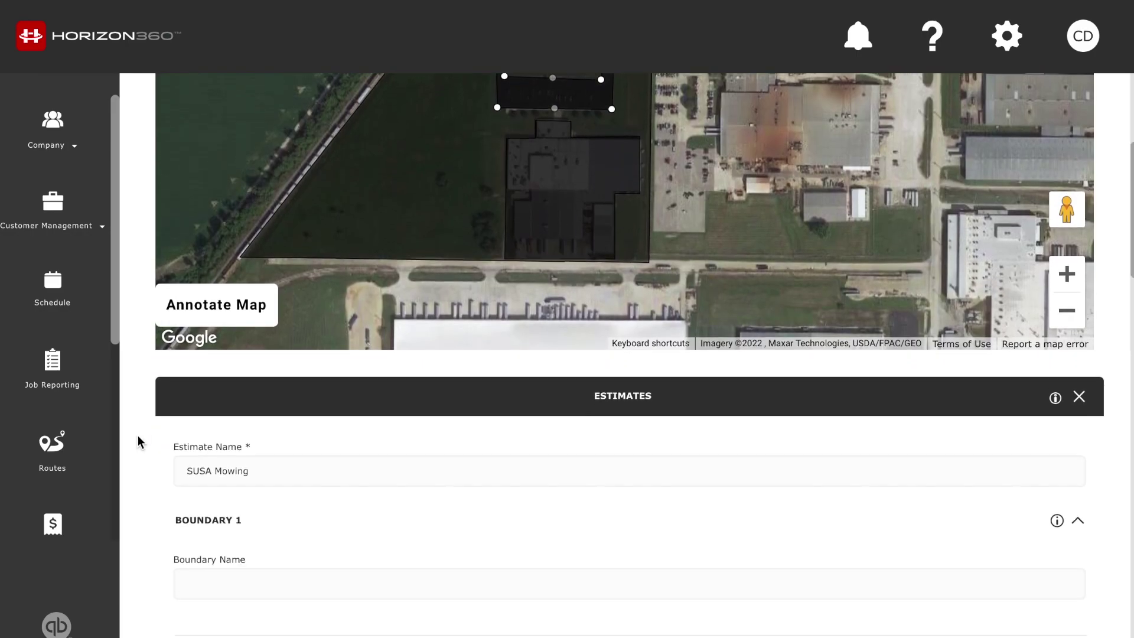
Choose Aeration as the service type at a 600 price, making the estimate $600.00
{"action": "scroll", "coordinate": [137, 434], "scroll_direction": "down", "scroll_amount": 8}
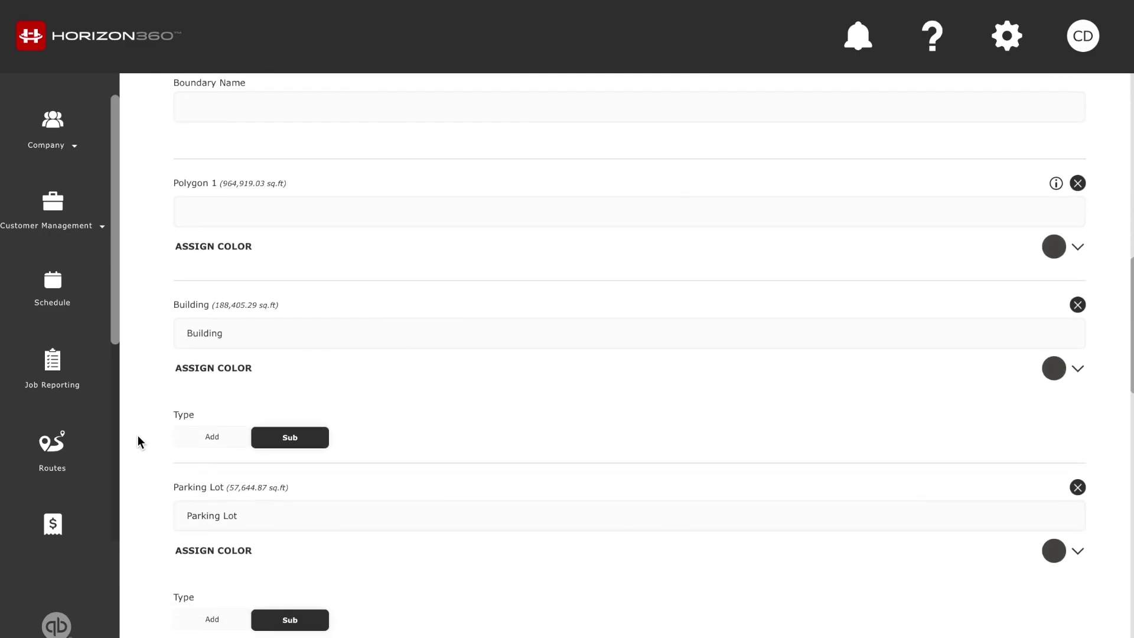
{"action": "scroll", "coordinate": [138, 438], "scroll_direction": "down", "scroll_amount": 4}
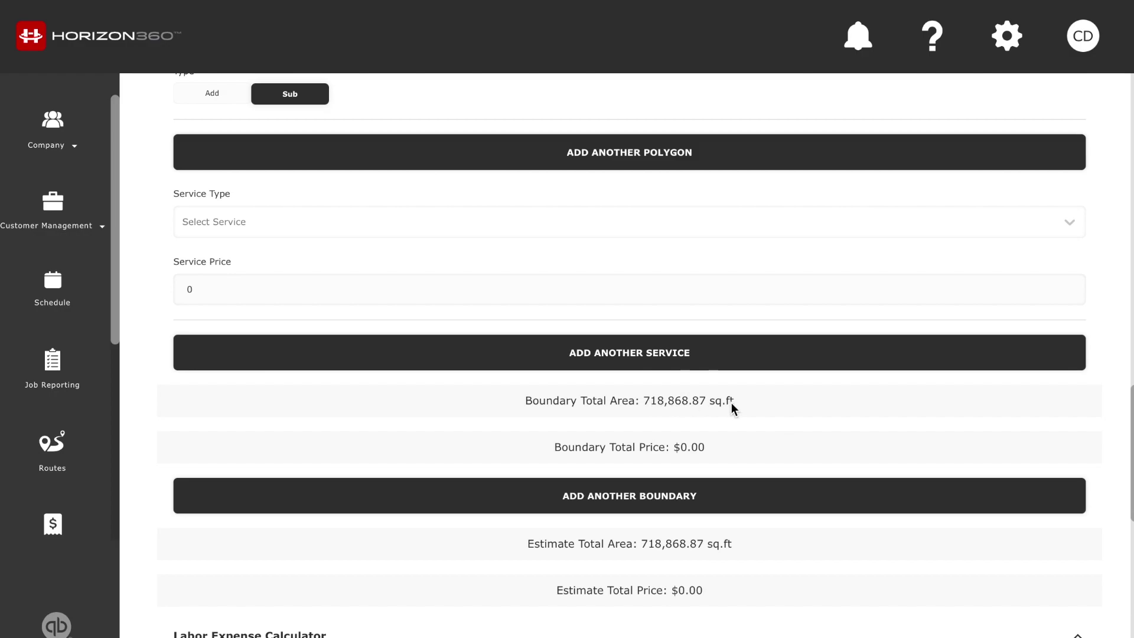
{"action": "left_click", "coordinate": [235, 232]}
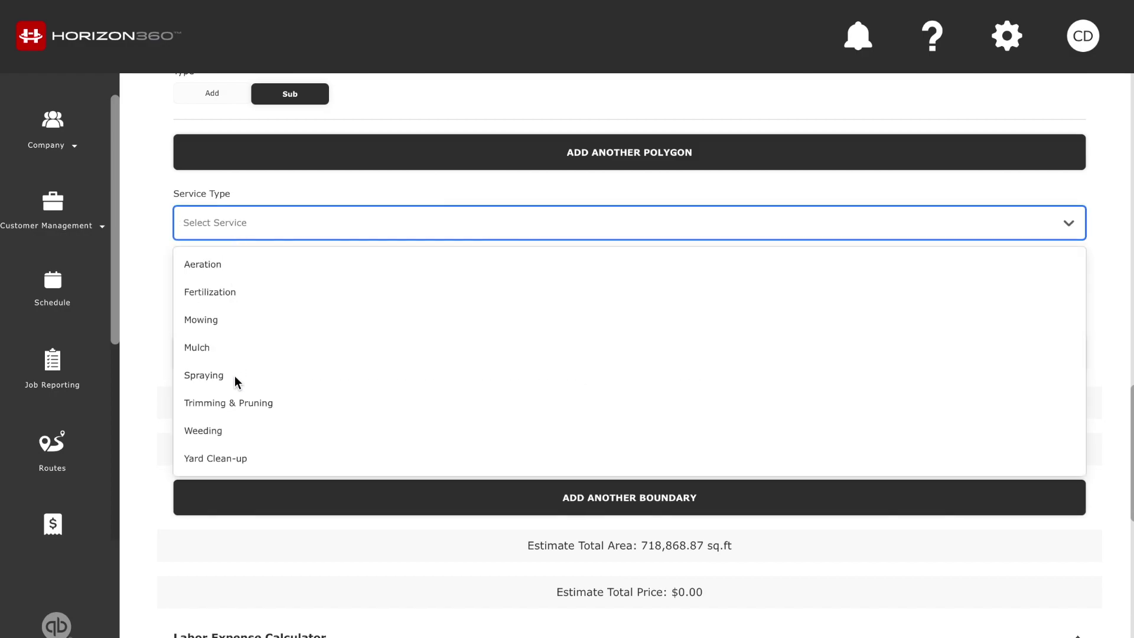
{"action": "left_click", "coordinate": [247, 267]}
{"action": "scroll", "coordinate": [141, 324], "scroll_direction": "down", "scroll_amount": 3}
{"action": "scroll", "coordinate": [140, 328], "scroll_direction": "down", "scroll_amount": 3}
{"action": "left_click", "coordinate": [249, 338]}
Enter hourly wage 20, keep crew size 1 and set 3 hours on site for $60.00 labor
{"action": "type", "text": "2"}
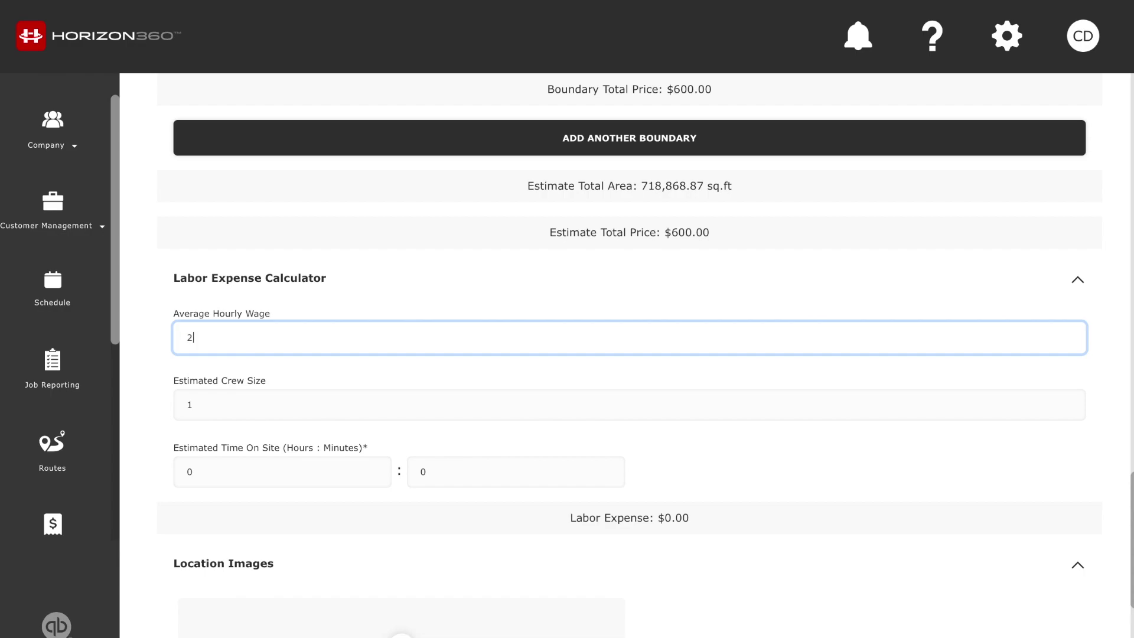
{"action": "left_click", "coordinate": [137, 331]}
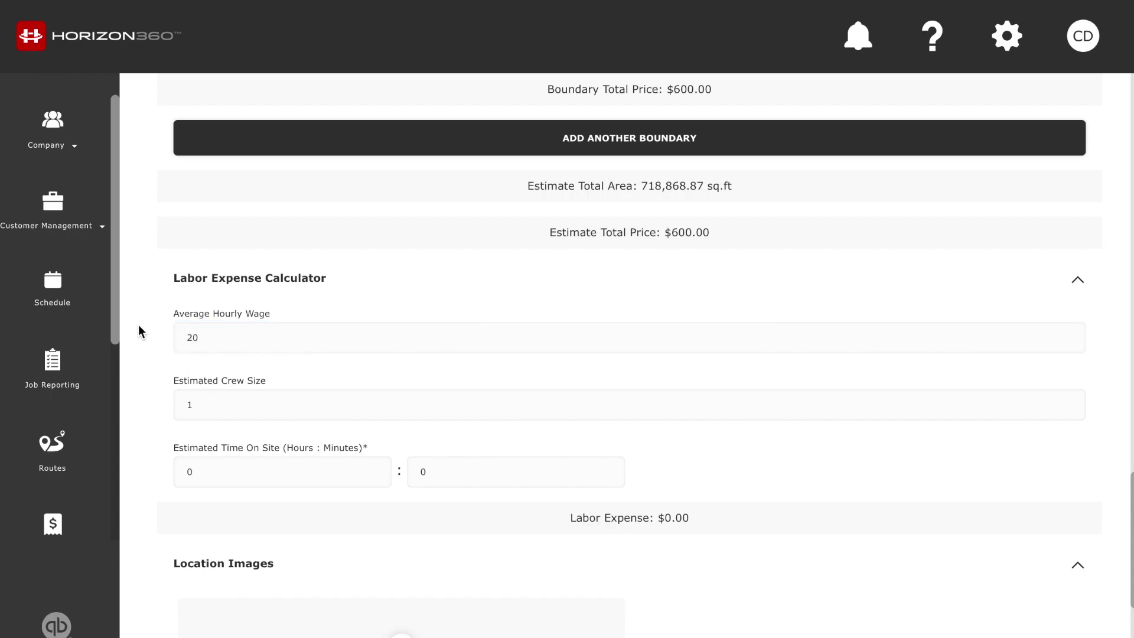
{"action": "scroll", "coordinate": [138, 324], "scroll_direction": "down", "scroll_amount": 1}
{"action": "left_click", "coordinate": [217, 327]}
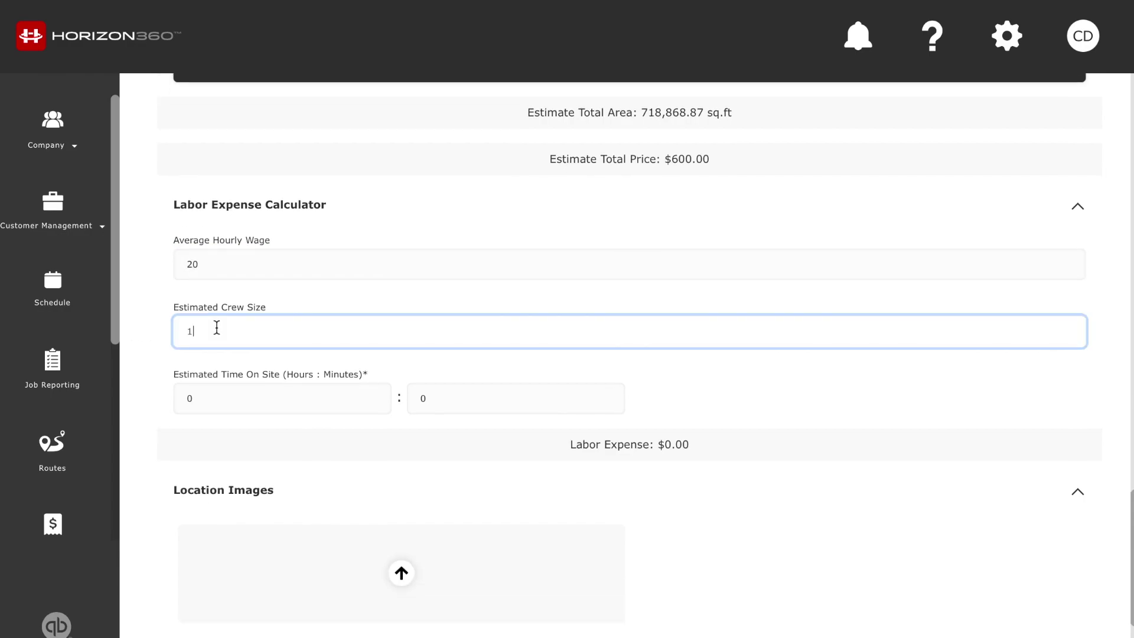
{"action": "left_click", "coordinate": [147, 293]}
{"action": "left_click", "coordinate": [266, 404]}
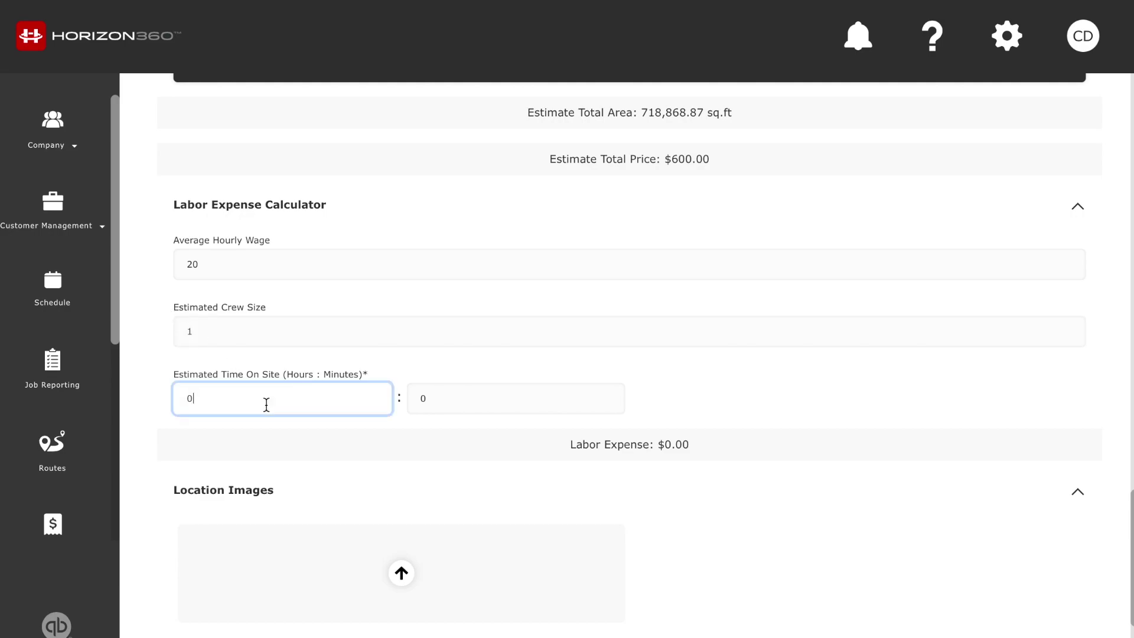
{"action": "key", "text": "BackSpace"}
{"action": "type", "text": "3"}
{"action": "left_click", "coordinate": [141, 405]}
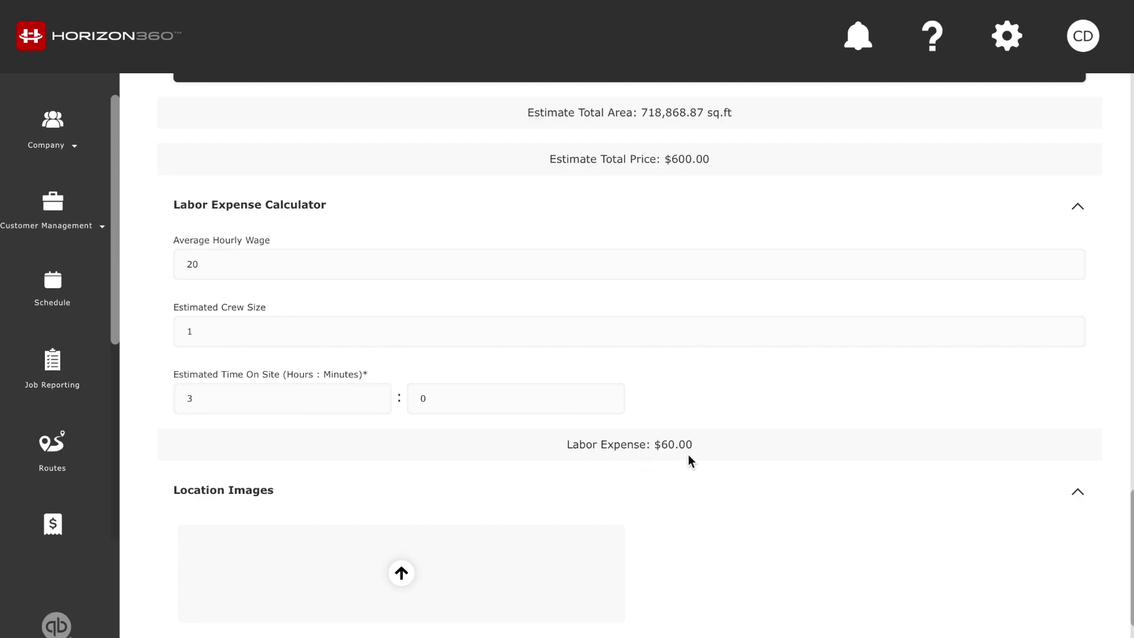
{"action": "scroll", "coordinate": [688, 455], "scroll_direction": "down", "scroll_amount": 1}
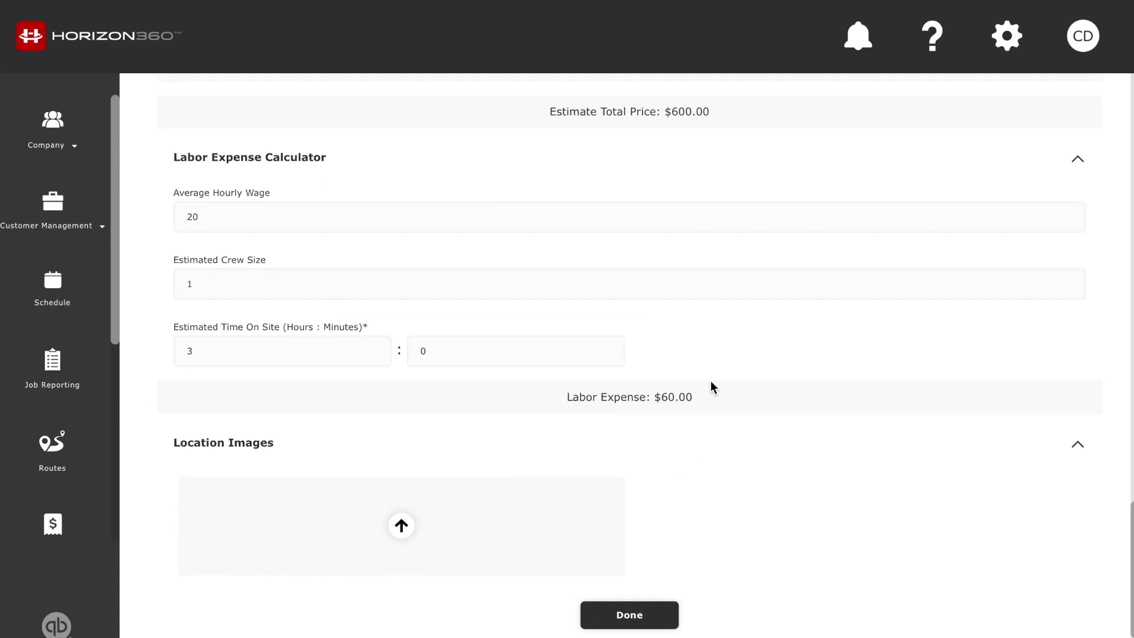
{"action": "scroll", "coordinate": [712, 385], "scroll_direction": "up", "scroll_amount": 10}
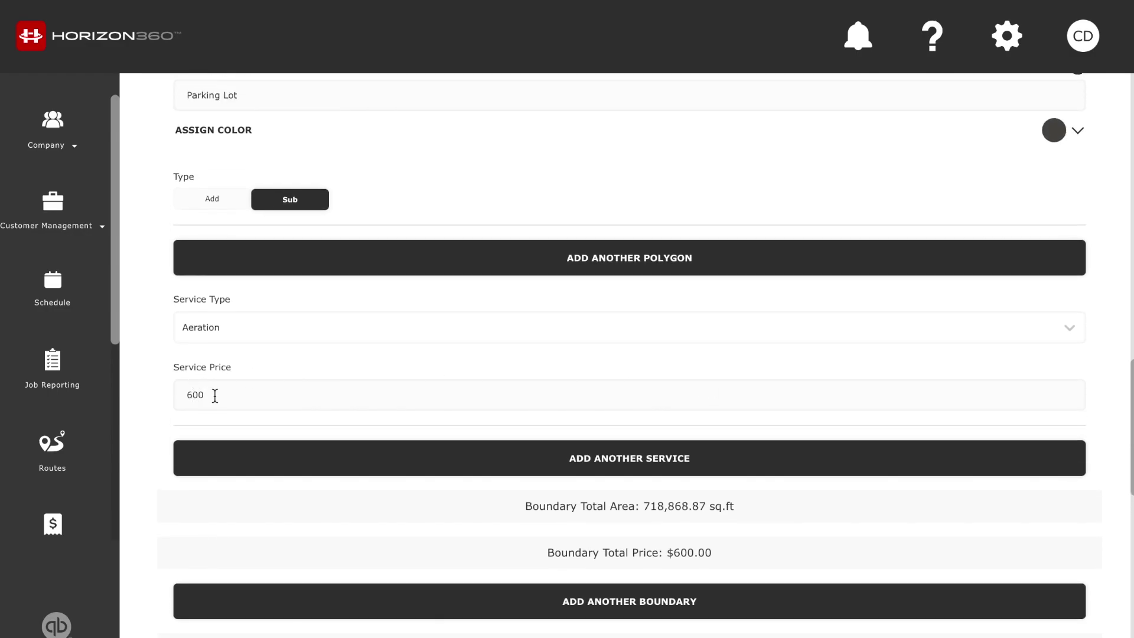
{"action": "scroll", "coordinate": [160, 412], "scroll_direction": "down", "scroll_amount": 10}
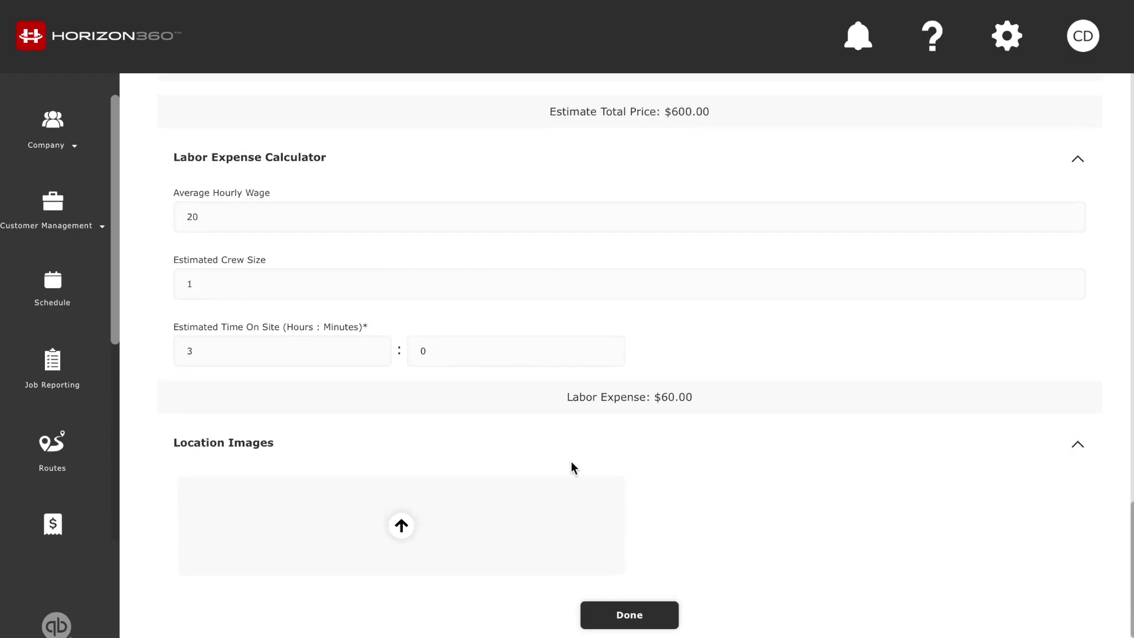